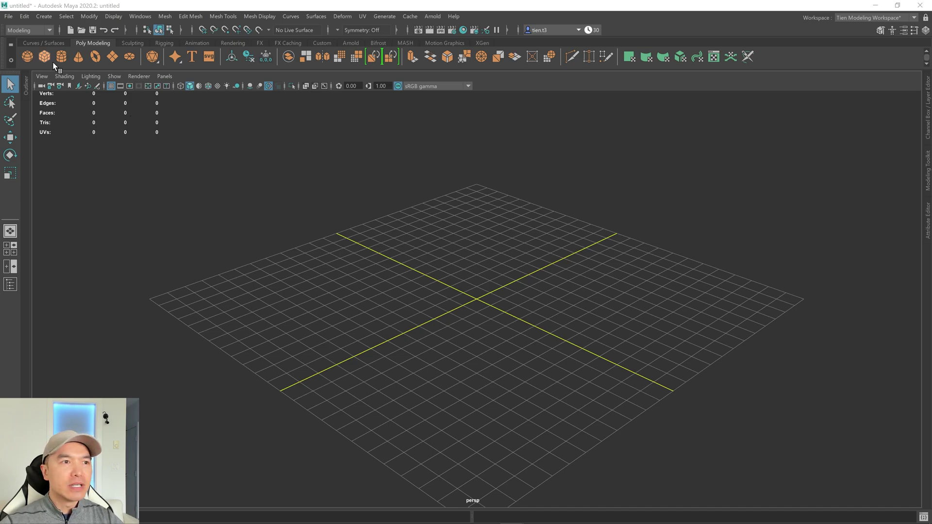
Create a new Maya project named GasPump, located in the Desktop/Maya folder.
left_click(7, 16)
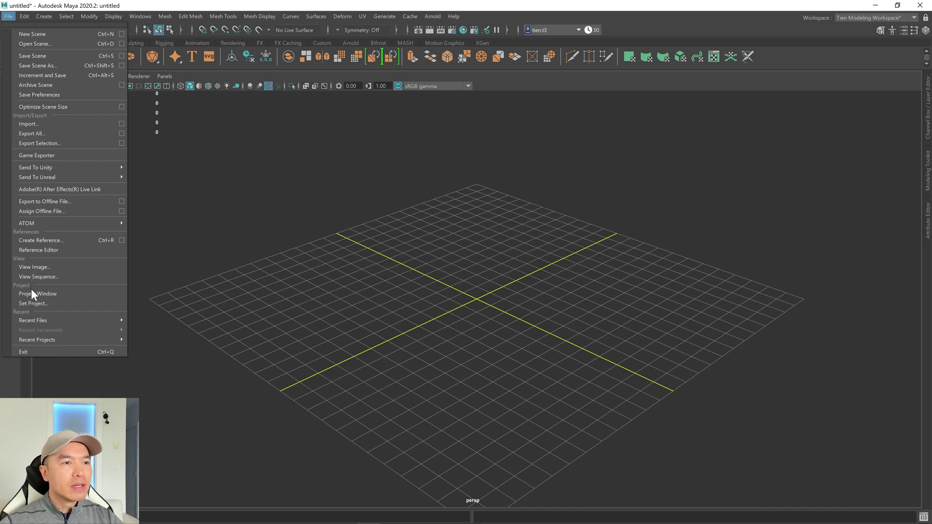
left_click(44, 293)
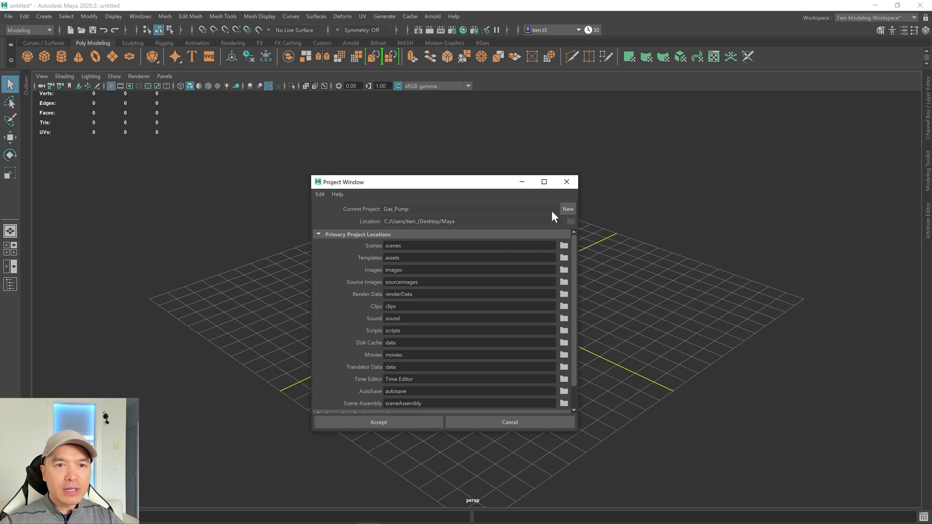
left_click(567, 209)
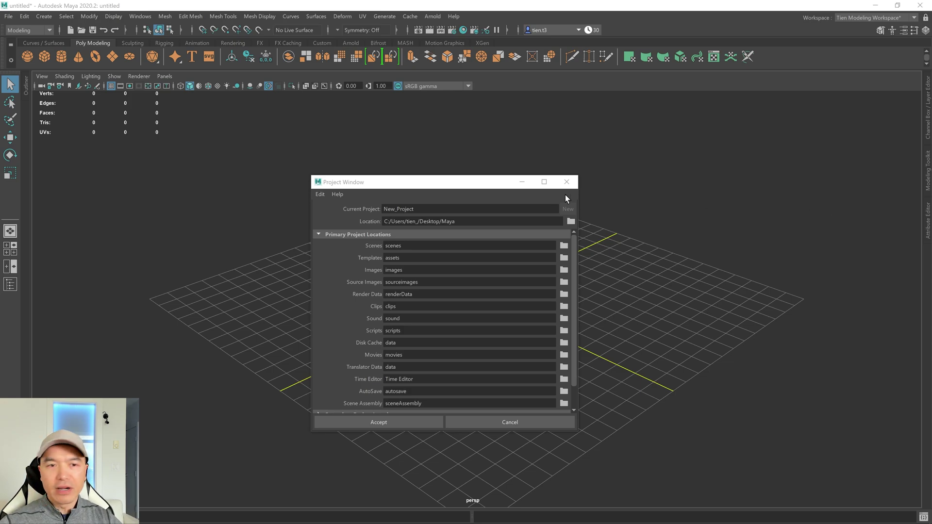
double_click(399, 209)
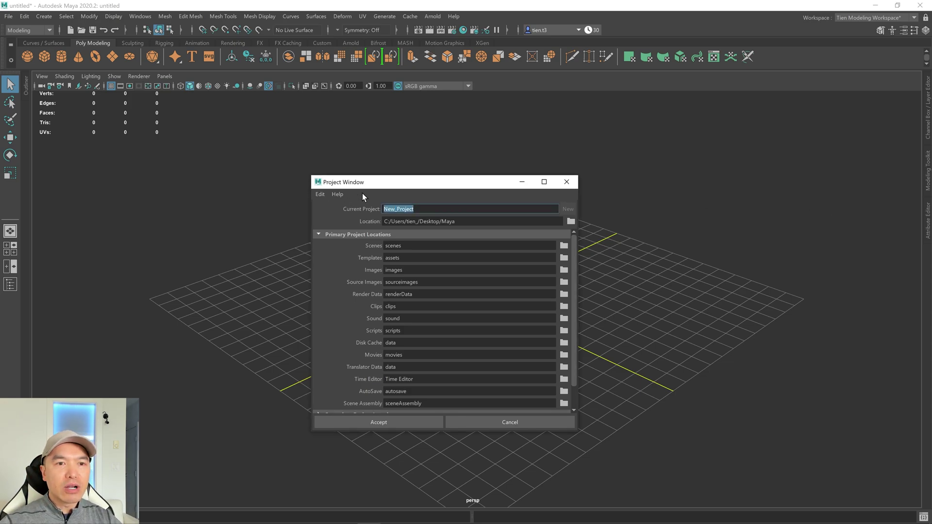
type("Gas")
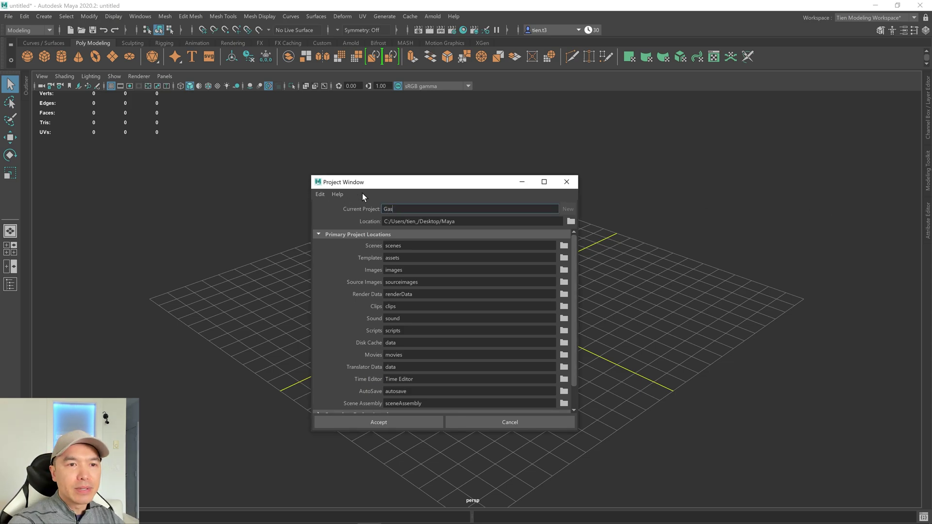
type("Pump")
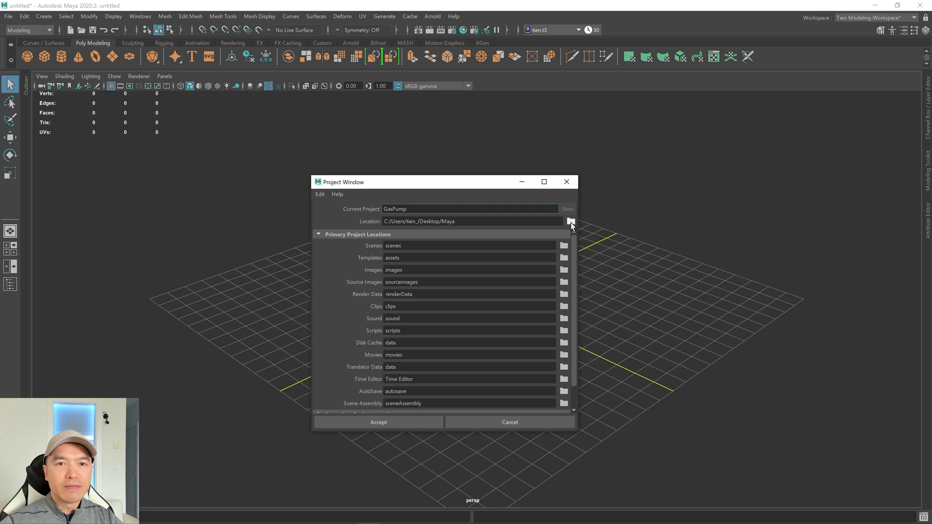
left_click(570, 221)
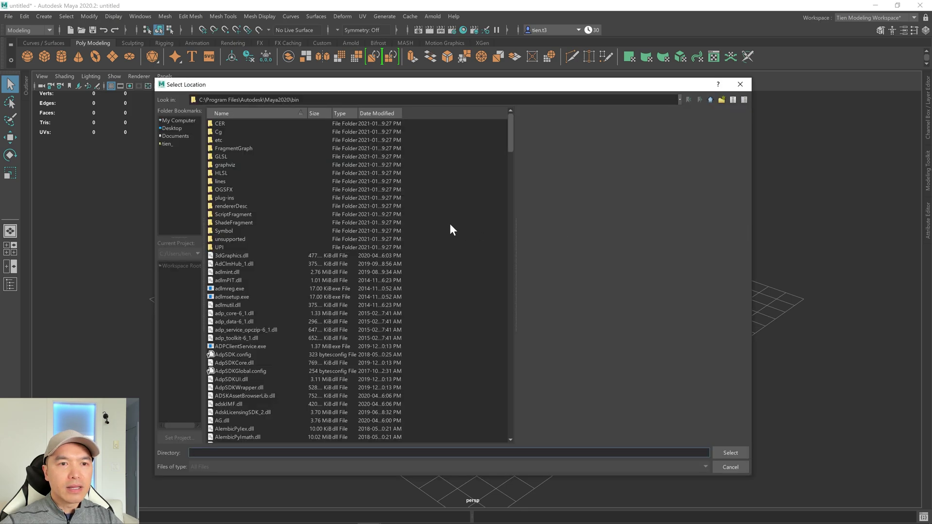
left_click(170, 128)
left_click(220, 123)
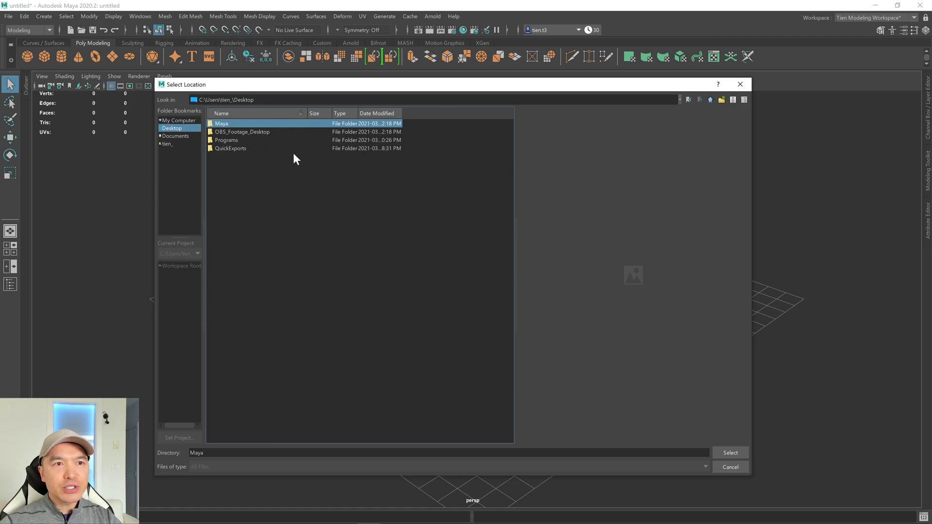
left_click(729, 453)
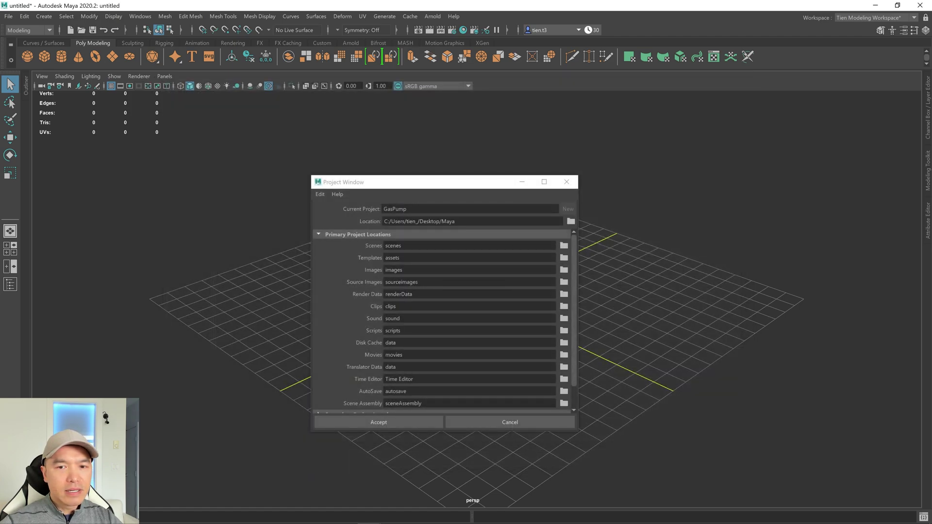
left_click(378, 422)
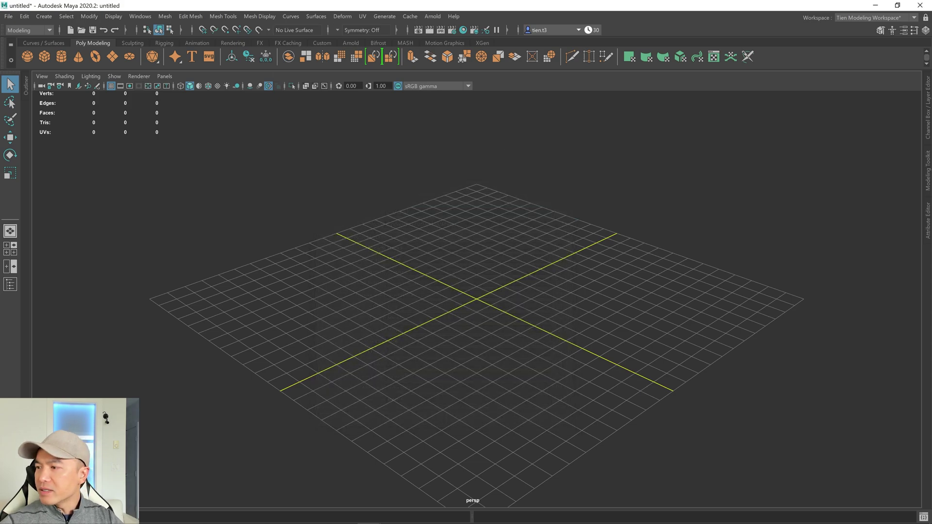
left_click_drag(837, 375, 393, 179)
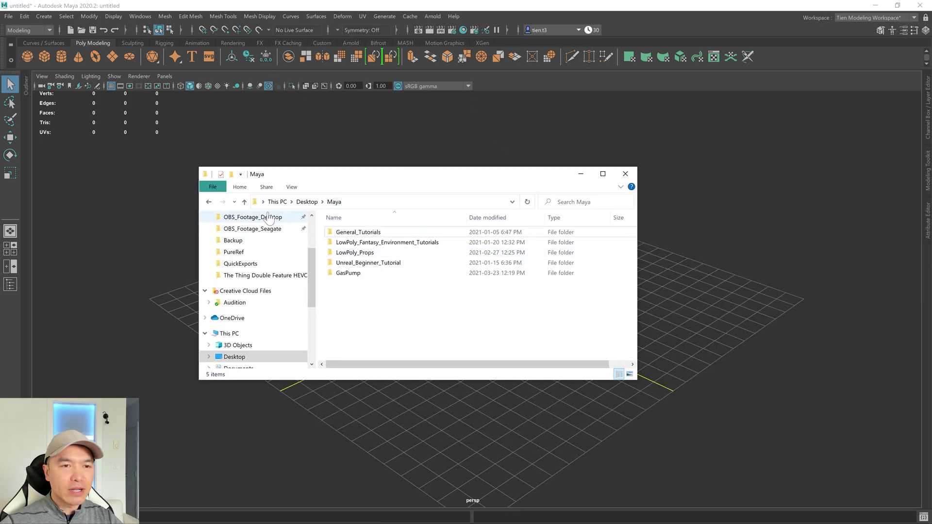
left_click(244, 201)
left_click(352, 244)
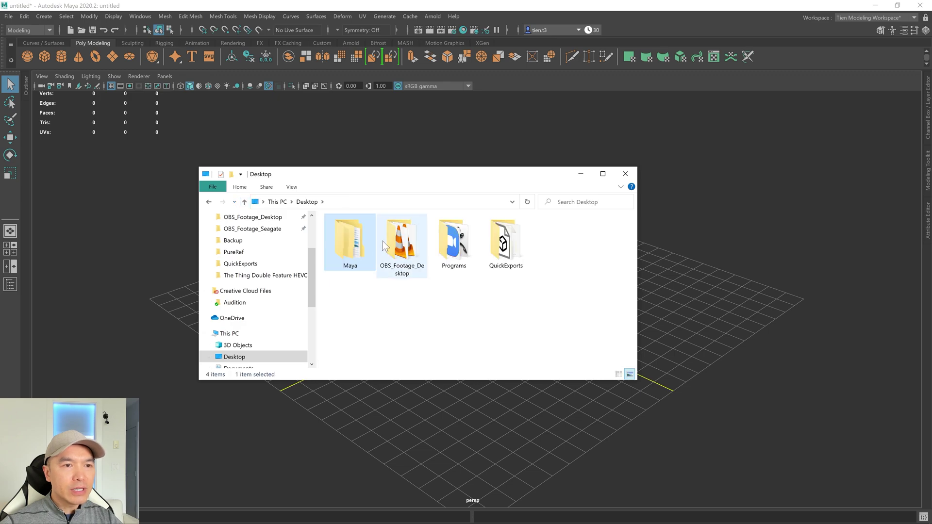
double_click(348, 245)
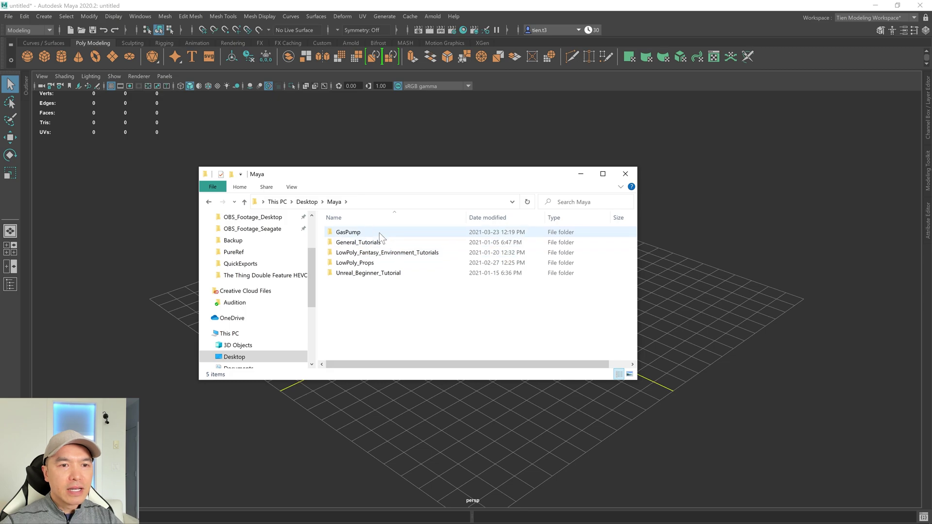
double_click(355, 235)
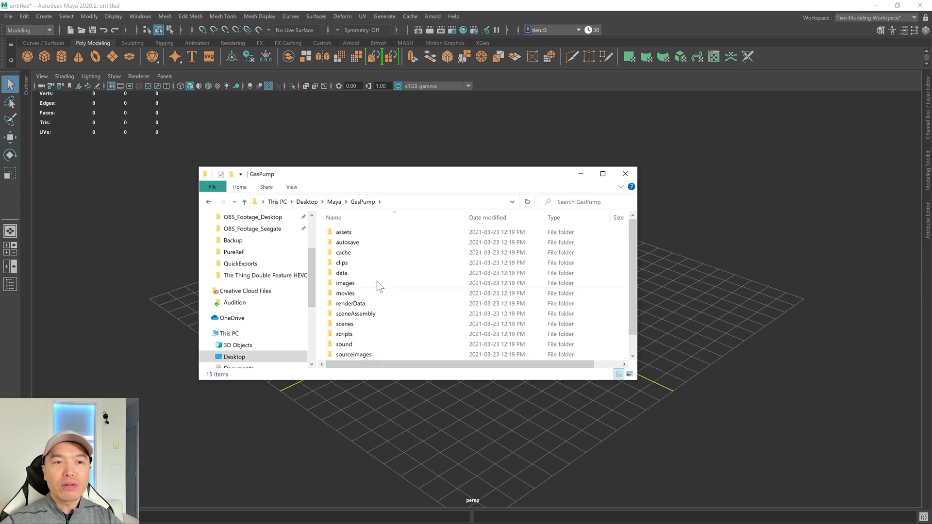
left_click(624, 173)
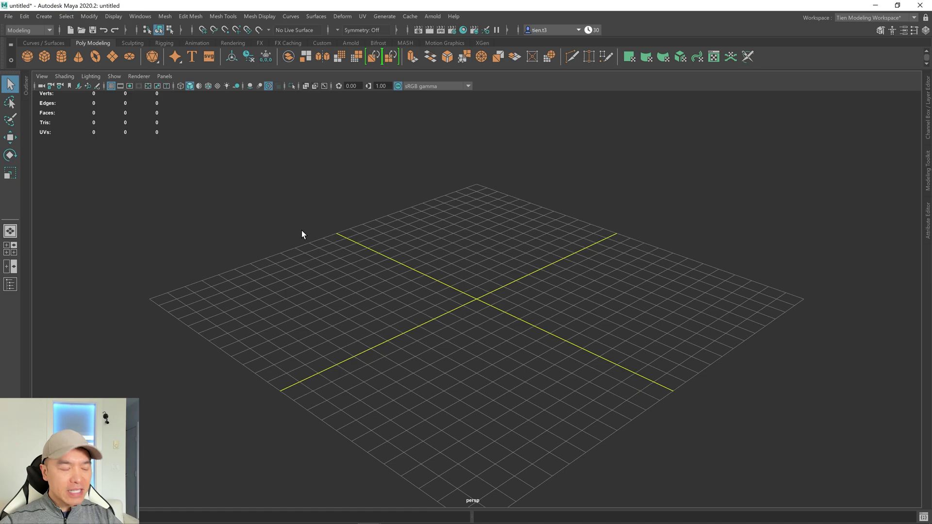
Save the empty scene as Gas_Pump_Tutorial.mb in the GasPump scenes folder.
key("ctrl+shift+s")
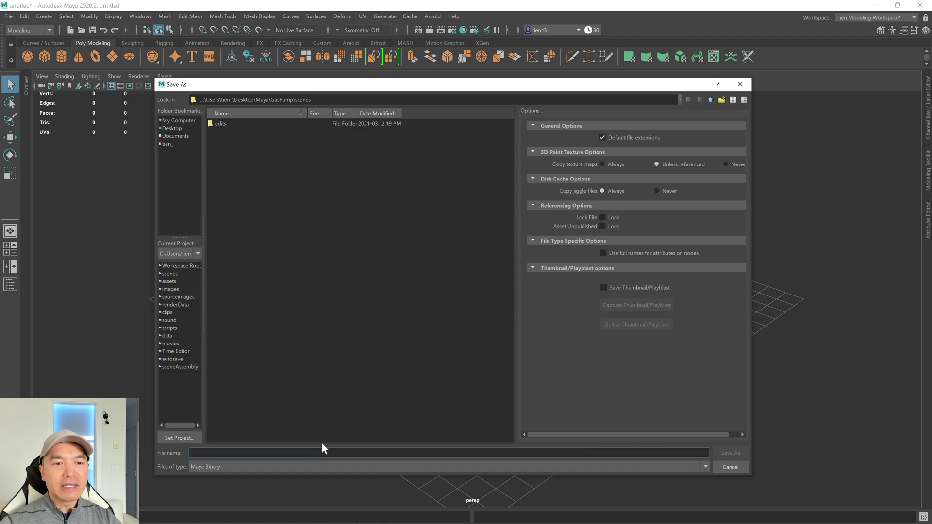
type("Gas_Pu")
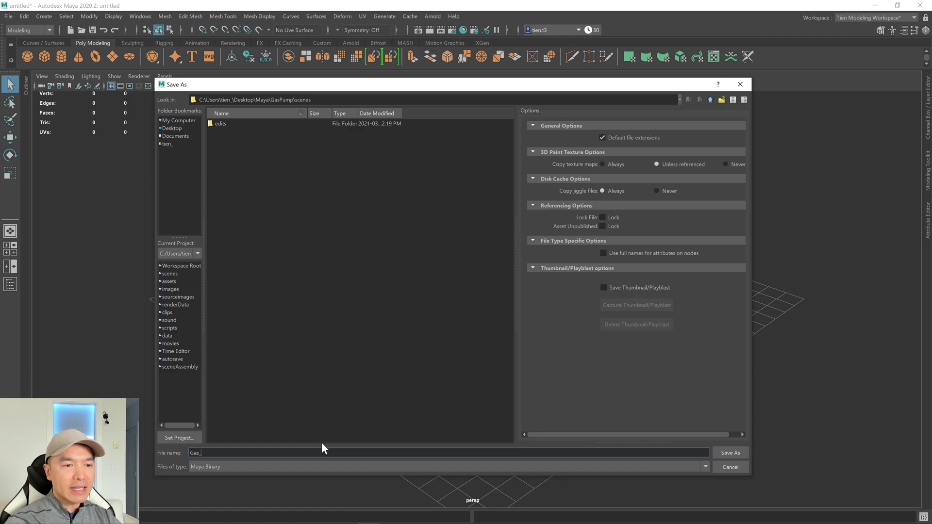
type("mp_Tut")
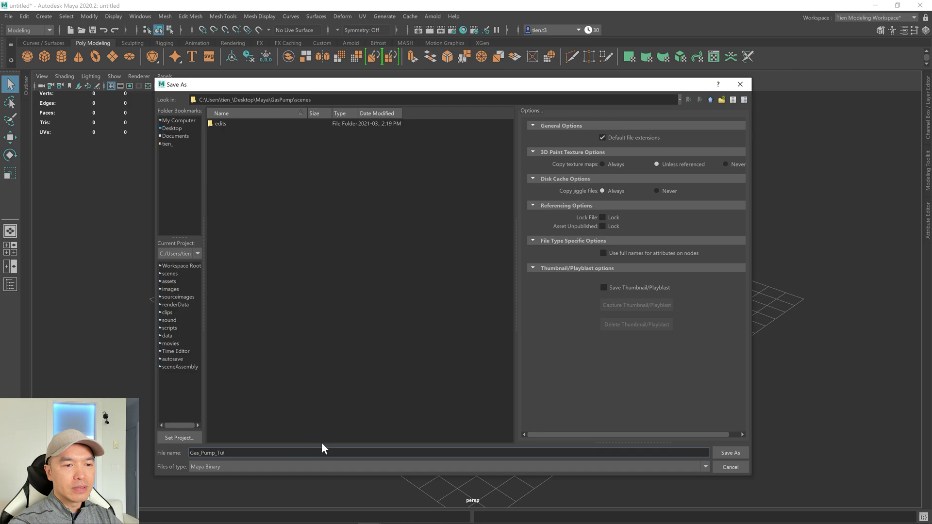
type("orial")
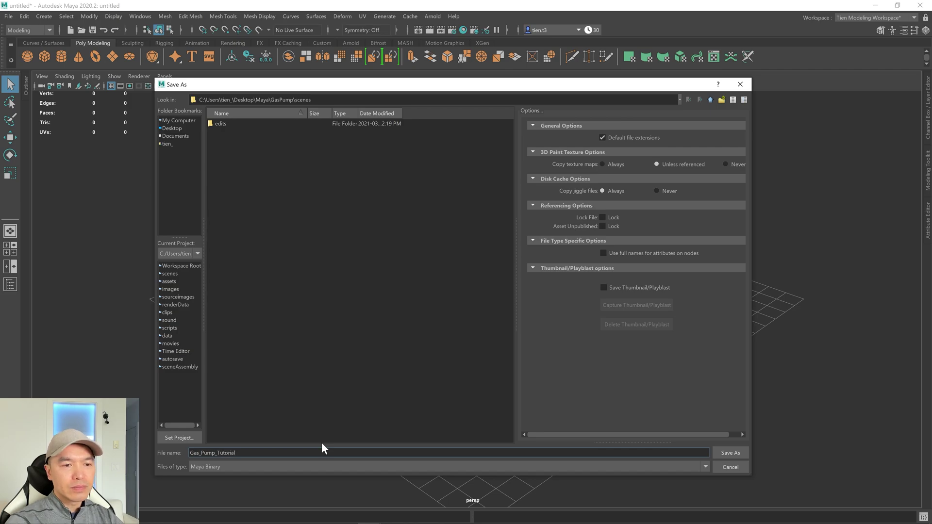
left_click(726, 453)
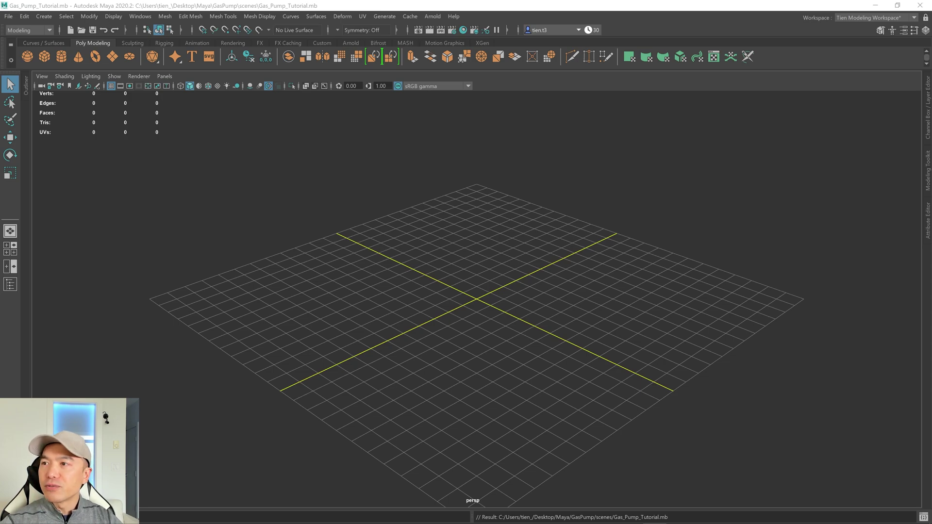
In maximized Chrome, open the cat cup with saucer pin and show its board list.
key("alt+Tab")
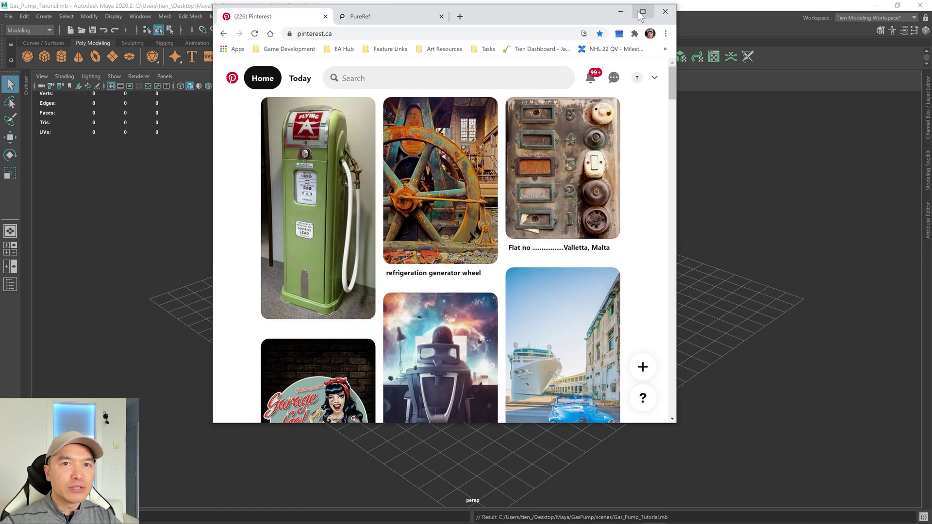
left_click(641, 12)
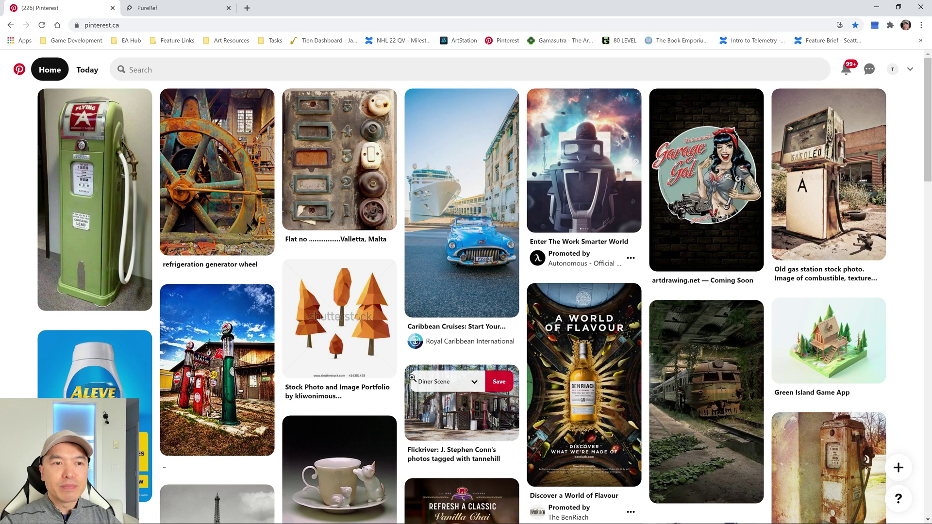
left_click(313, 455)
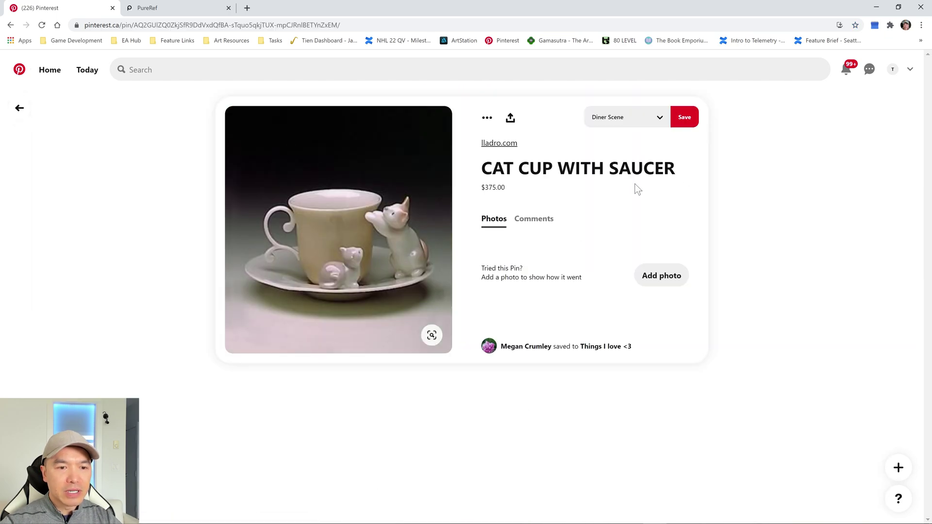
left_click(659, 117)
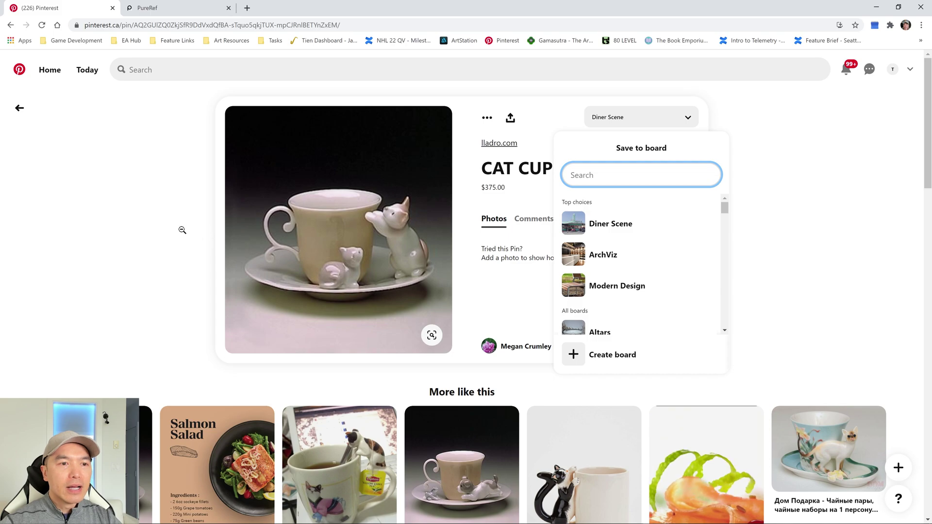
Search Pinterest for 'gas pump' and open the red Fire Chief Premium pump pin.
left_click(292, 69)
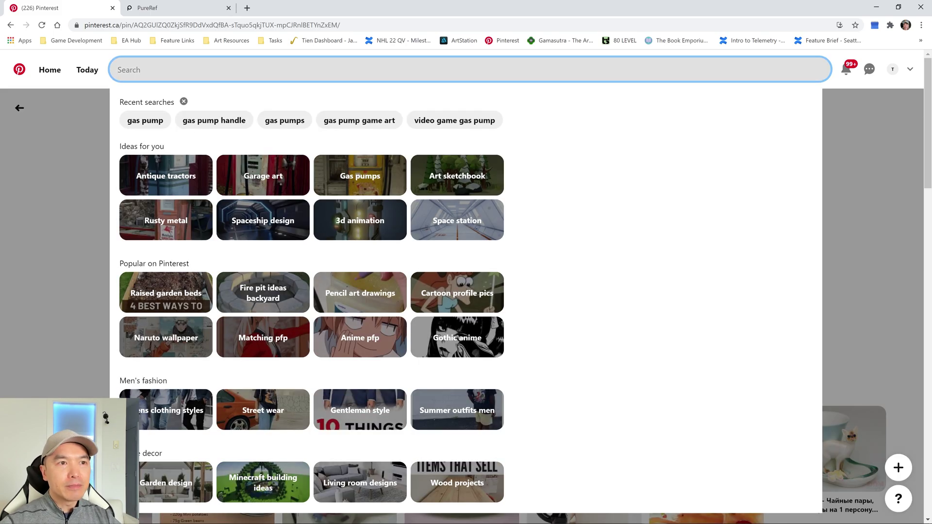
type("gas pu")
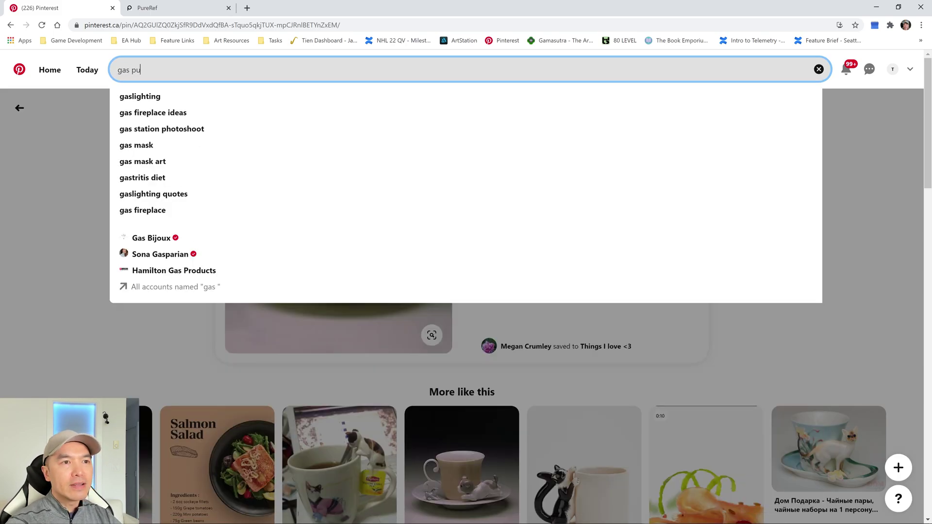
type("mp")
key("Return")
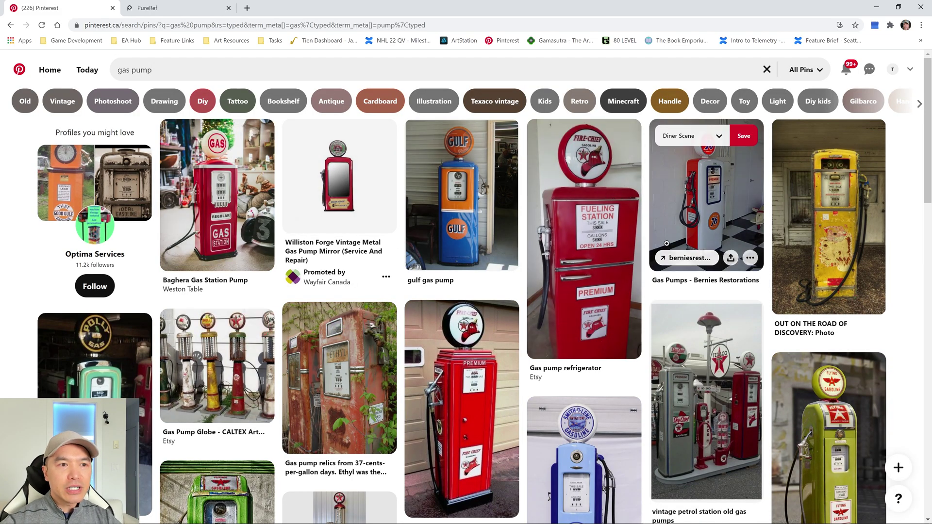
mouse_move(462, 408)
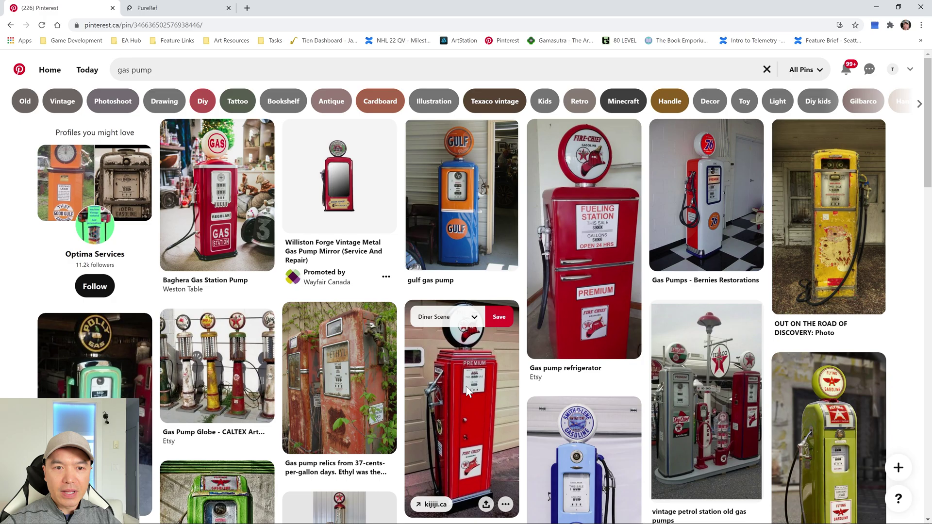
left_click(464, 377)
scroll(479, 283, "down", 3)
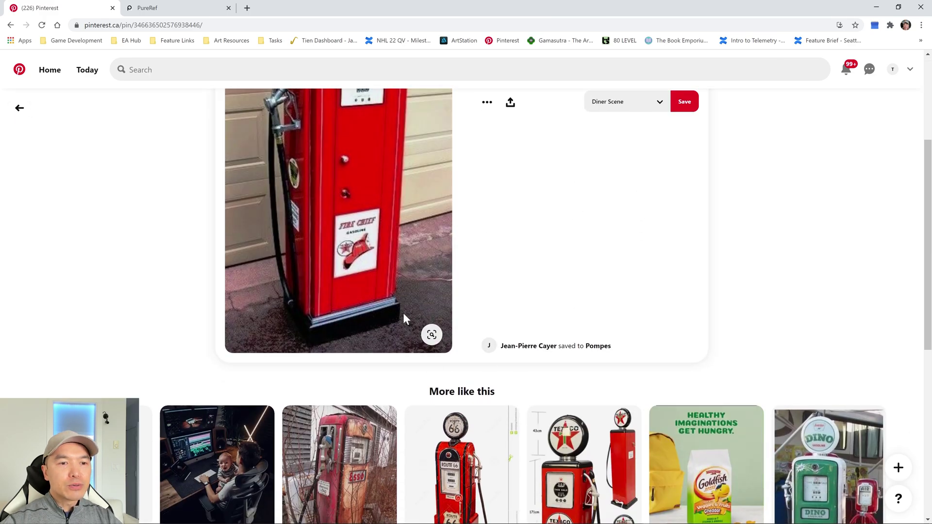
scroll(478, 282, "down", 2)
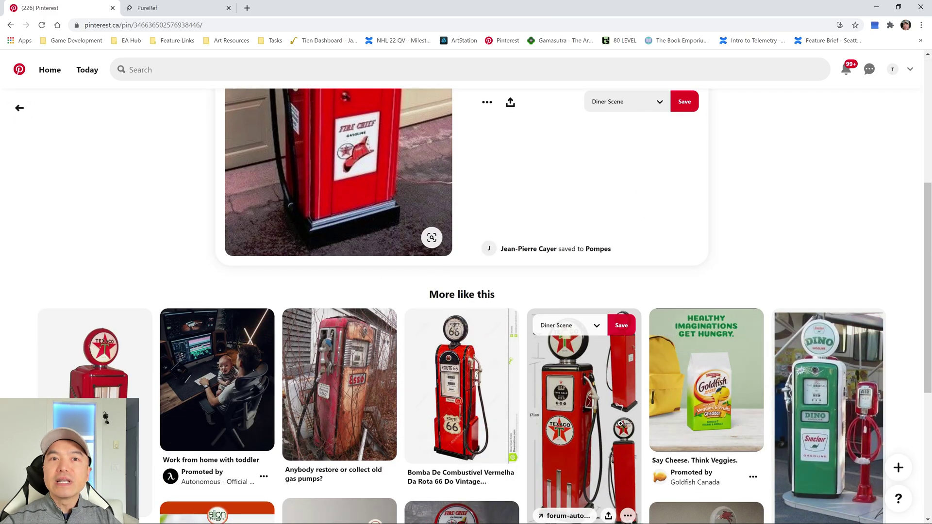
scroll(583, 327, "down", 3)
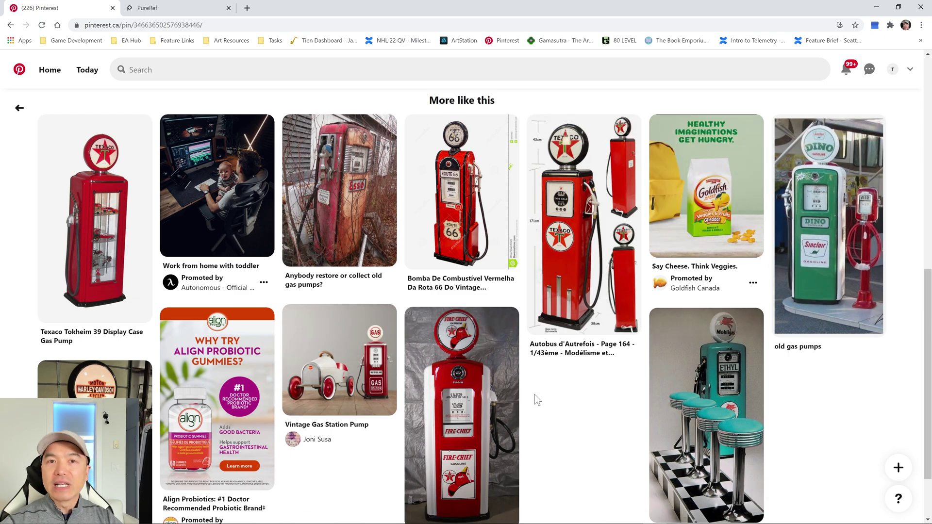
left_click(568, 233)
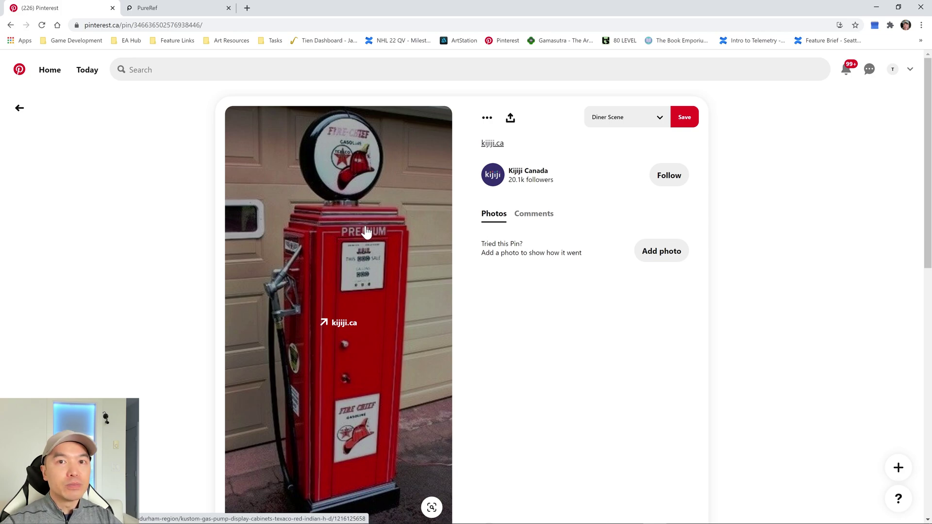
View the pureref.com homepage, then return to the Maya window.
left_click(175, 8)
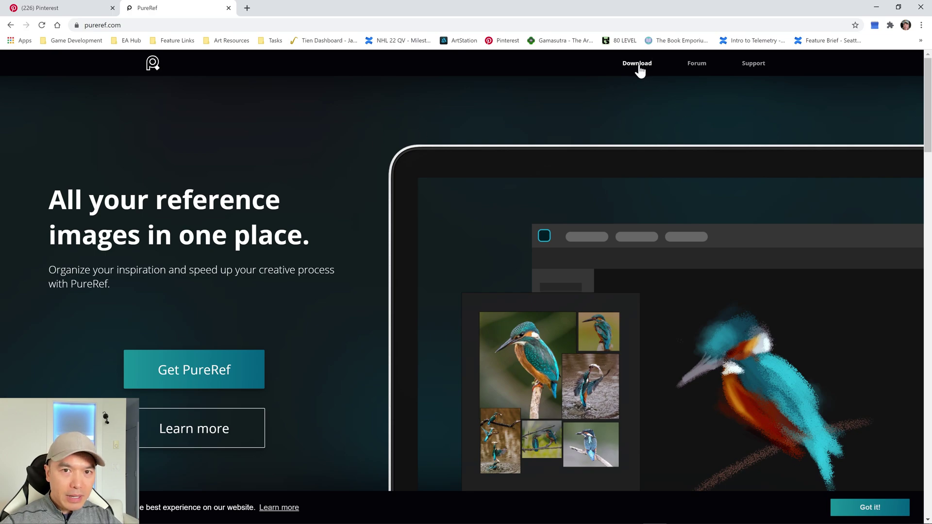
key("alt+Tab")
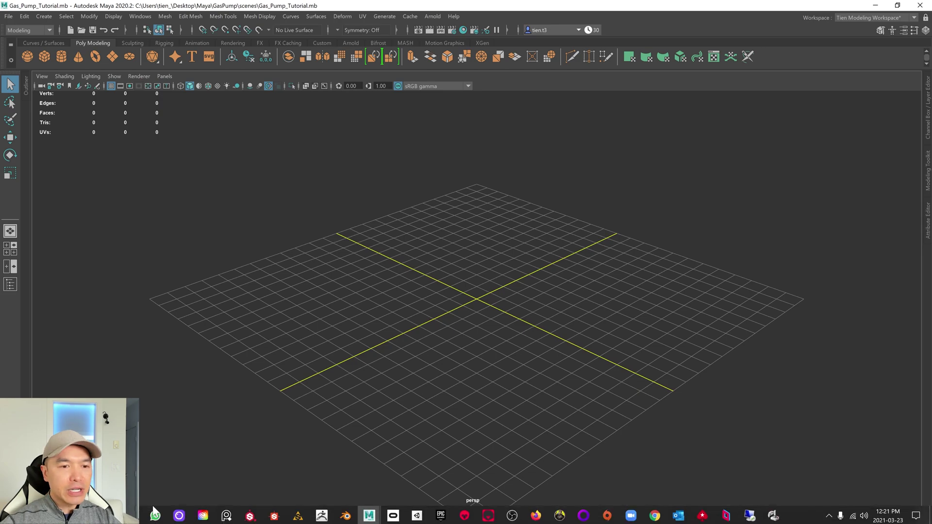
Launch PureRef, snap Chrome to the right half, and add the red Fire Chief pump image.
left_click(228, 515)
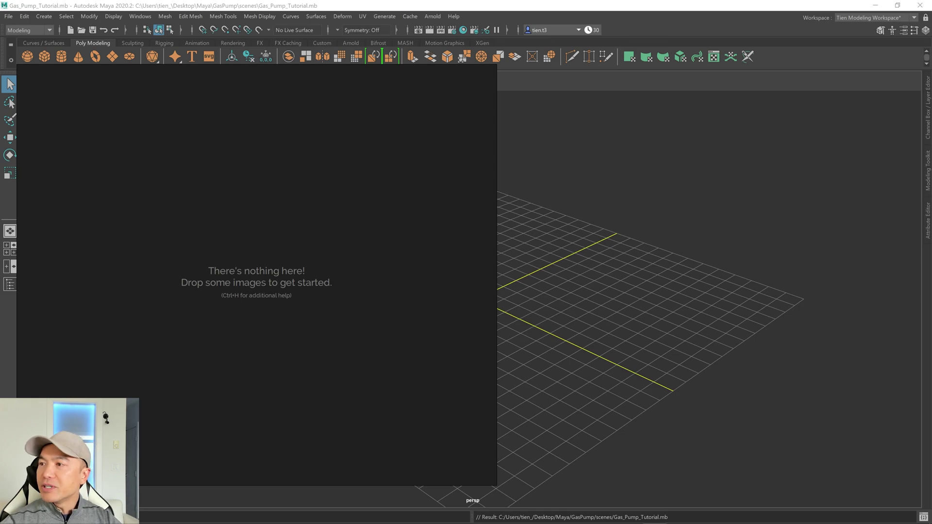
left_click_drag(891, 66, 742, 89)
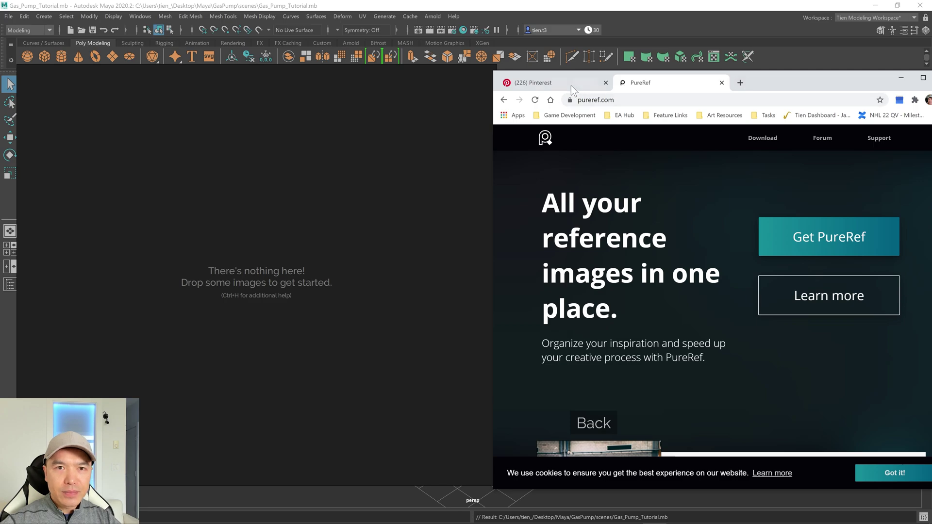
left_click(553, 82)
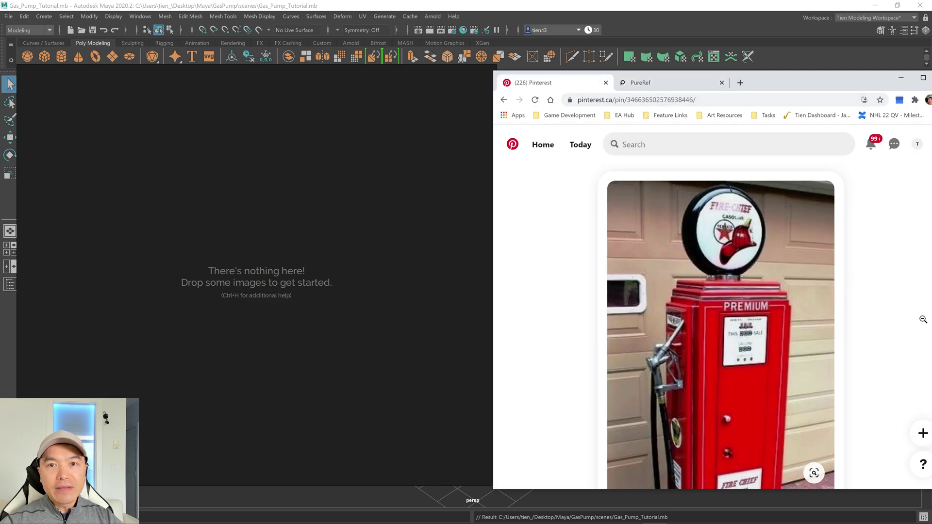
scroll(729, 273, "down", 2)
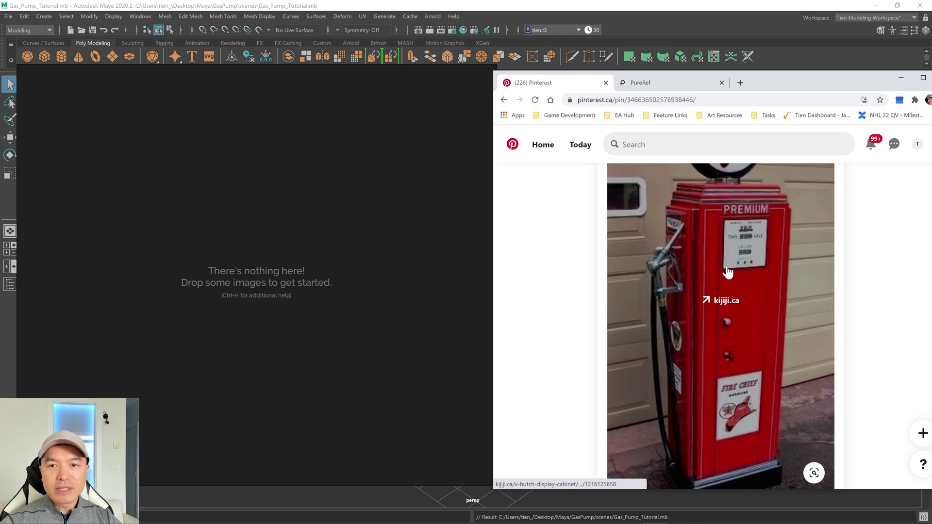
left_click_drag(728, 273, 255, 240)
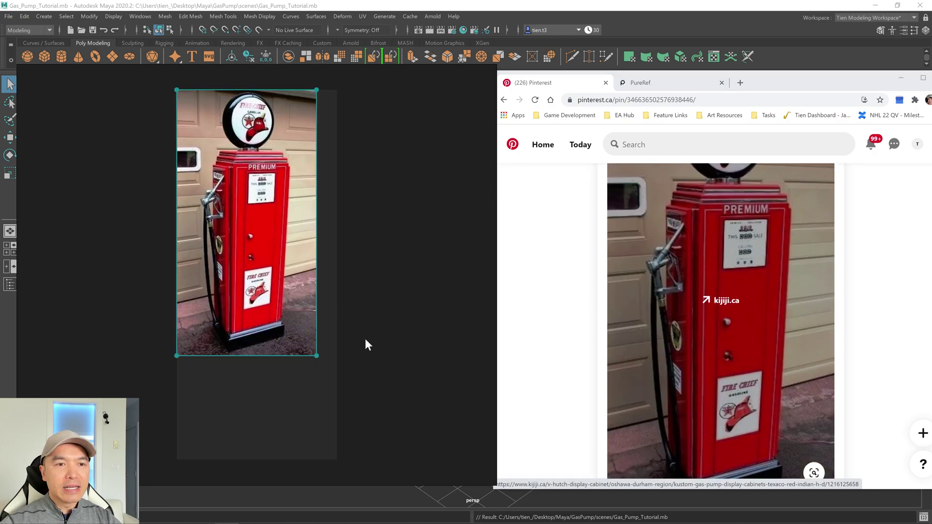
left_click(428, 235)
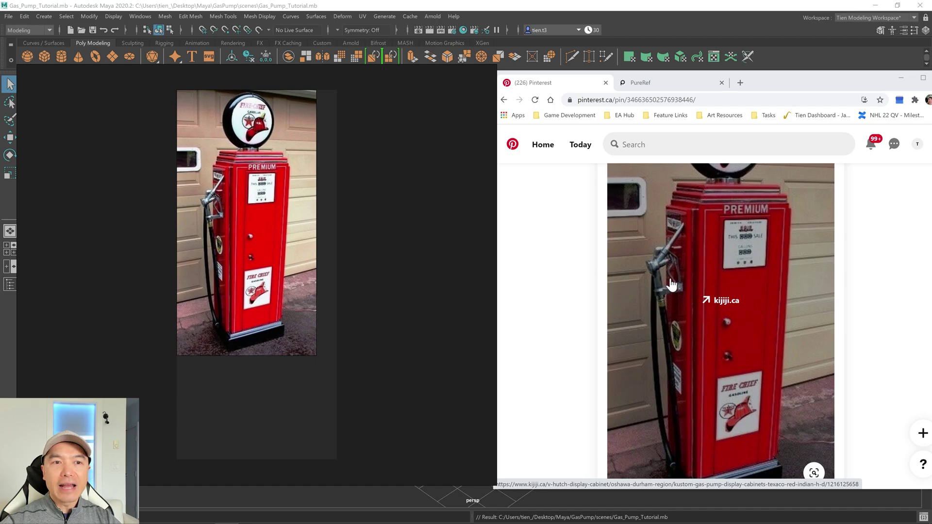
scroll(671, 284, "down", 5)
scroll(699, 292, "down", 5)
scroll(714, 313, "down", 5)
scroll(728, 329, "down", 3)
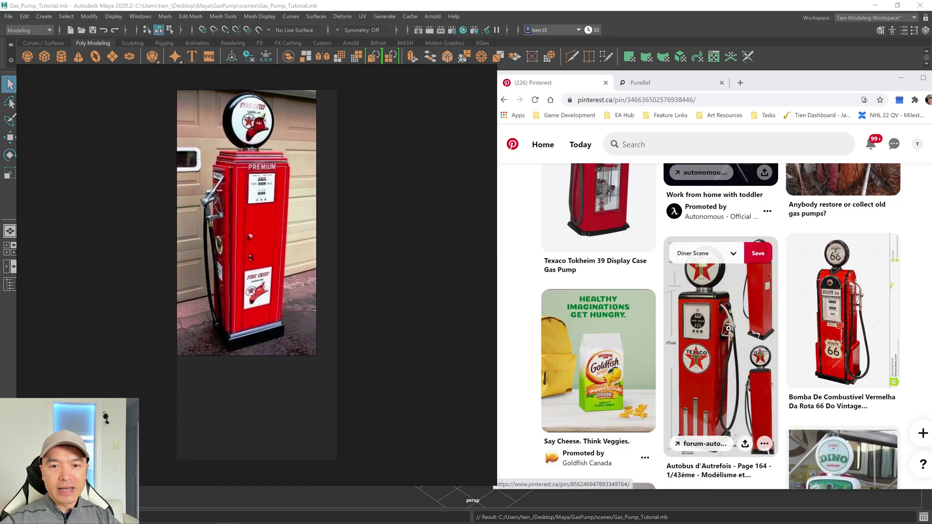
scroll(728, 329, "down", 5)
left_click_drag(843, 313, 431, 275)
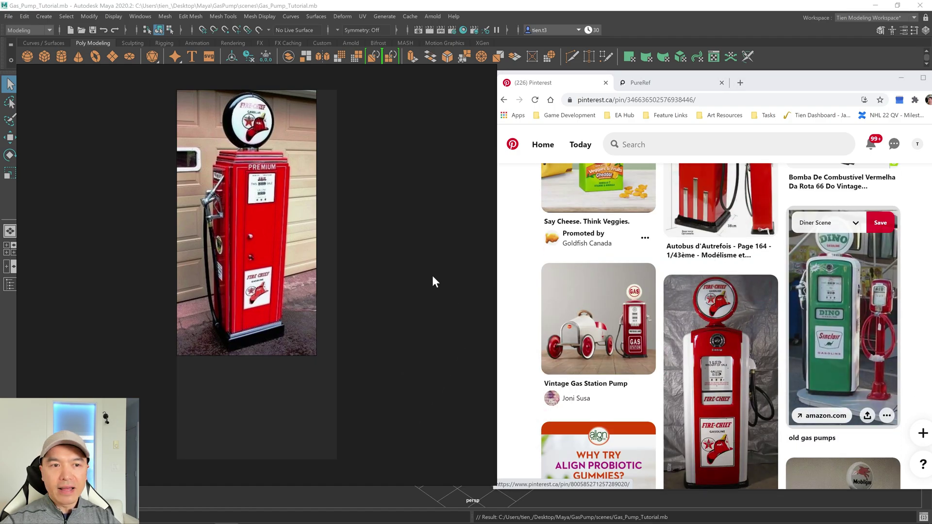
scroll(432, 284, "down", 3)
Resize the PureRef window, inspect the Dino pump image, and place the board over Maya.
left_click_drag(368, 174, 324, 183)
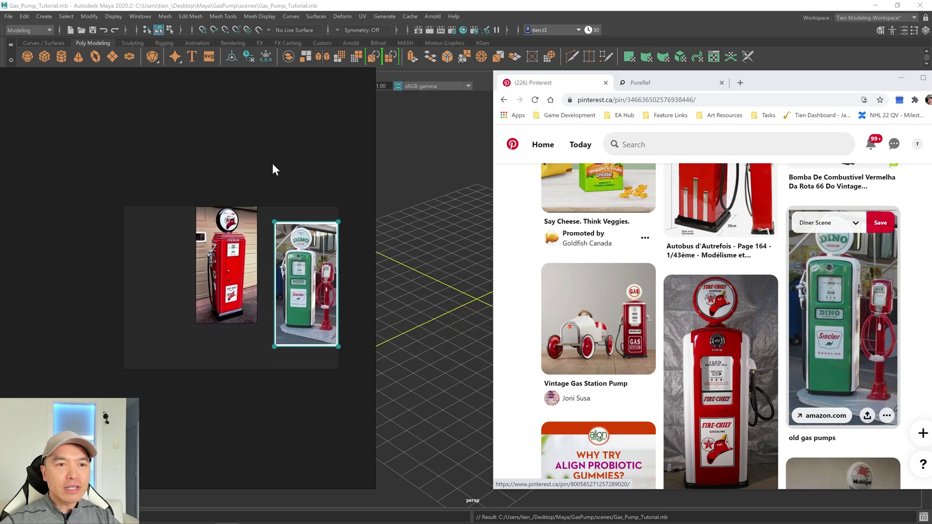
left_click_drag(259, 170, 193, 171)
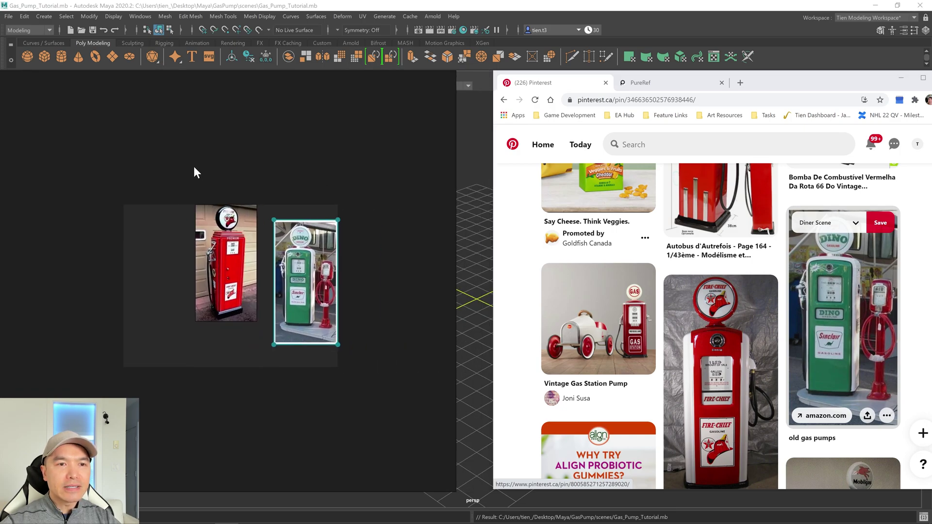
left_click(255, 190)
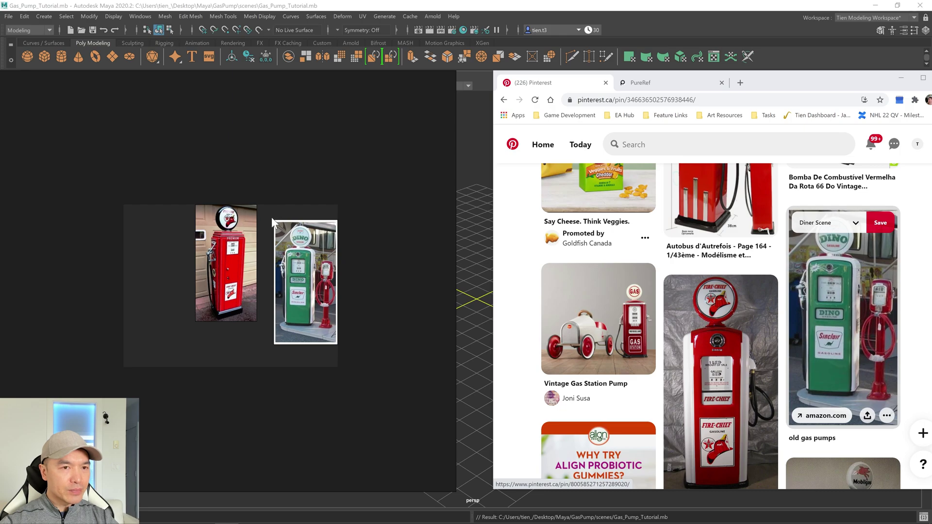
double_click(302, 270)
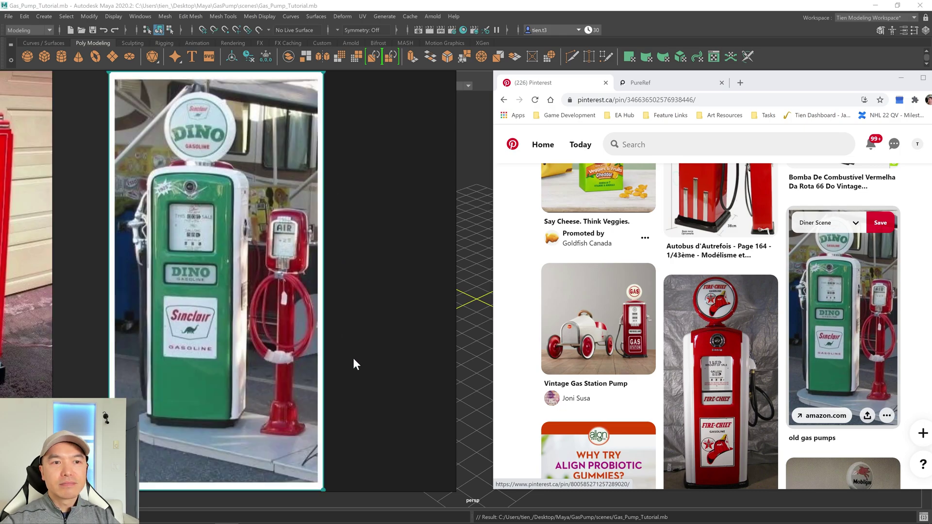
double_click(217, 232)
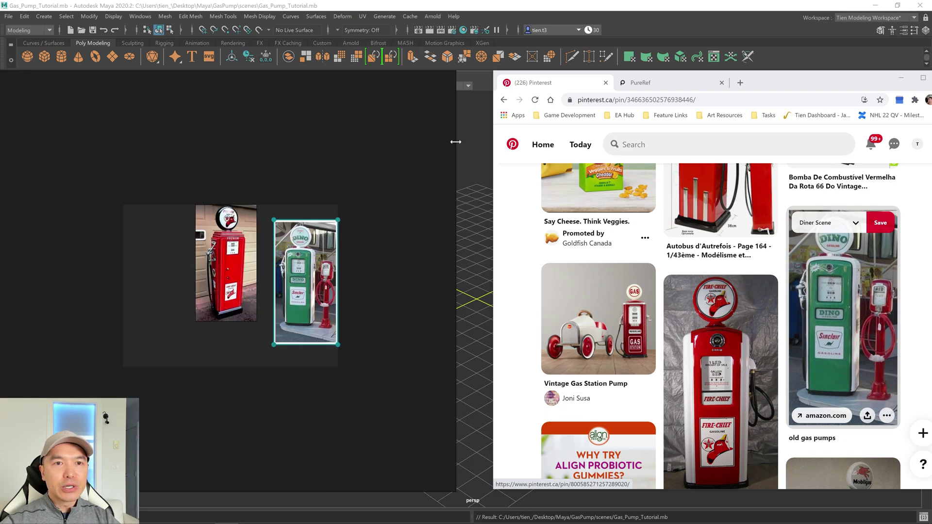
left_click_drag(366, 207, 398, 222)
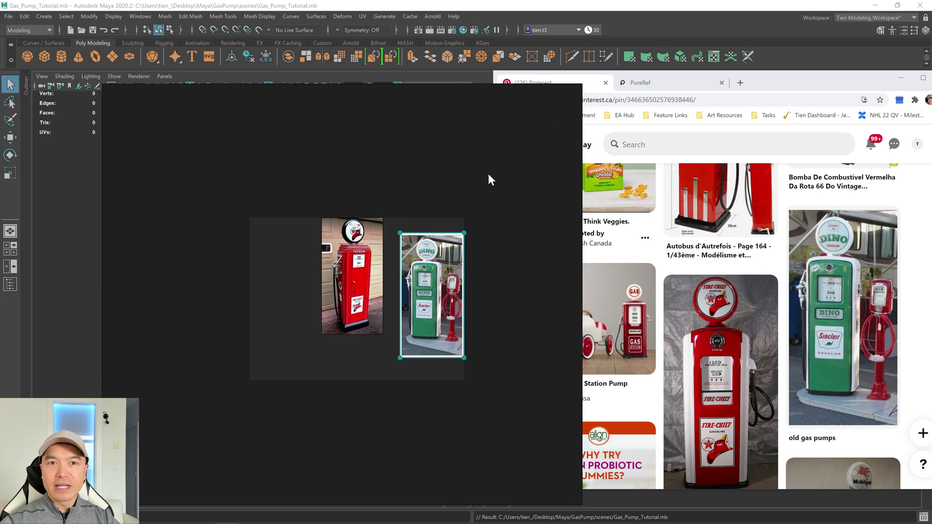
left_click_drag(455, 191, 455, 164)
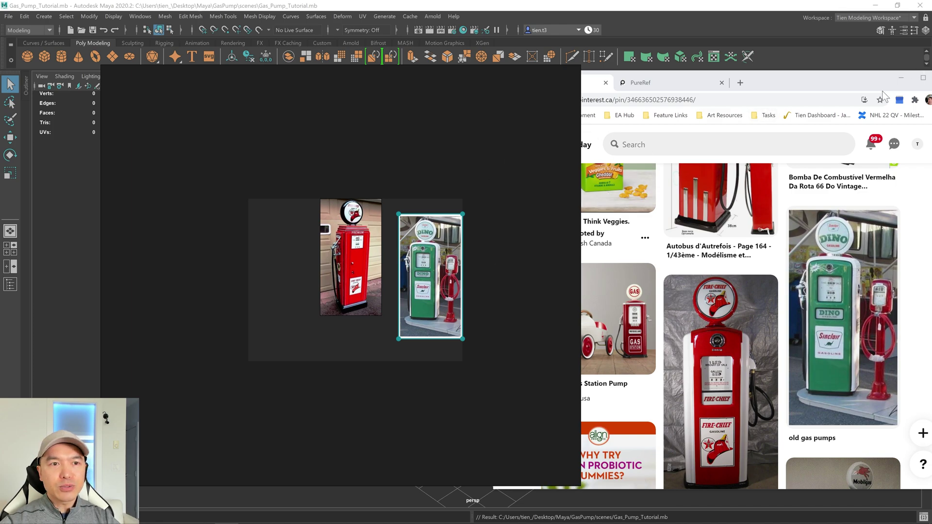
right_click(397, 140)
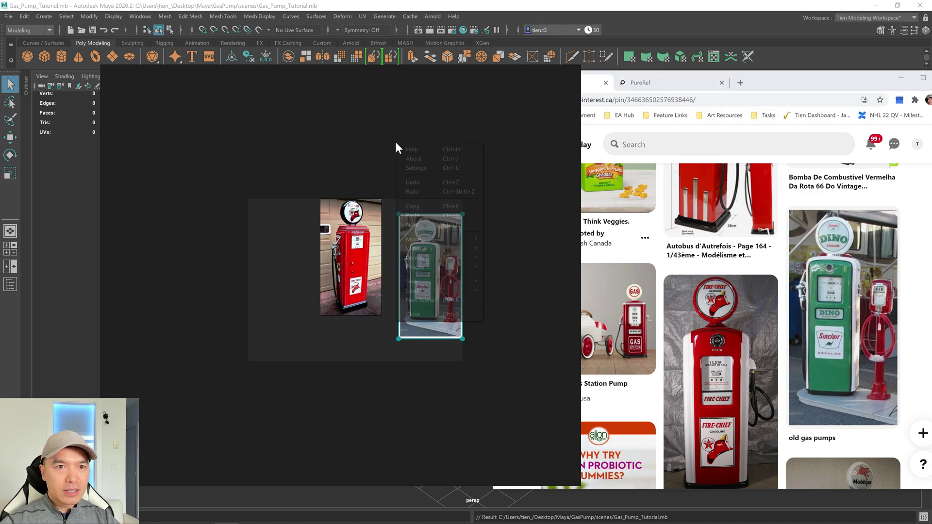
left_click(409, 314)
left_click(336, 283)
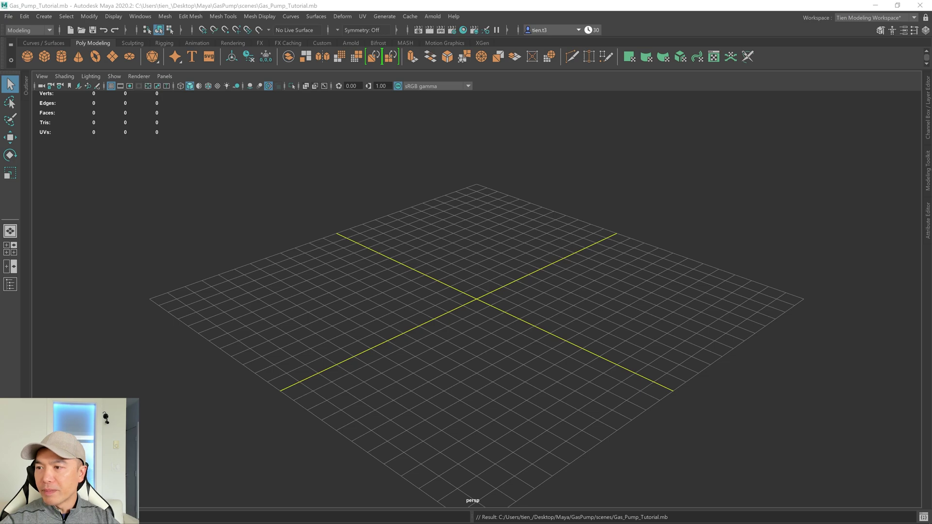
Show the gas pump reference board, center its image grid, and move it right over the viewport.
key("alt+Tab")
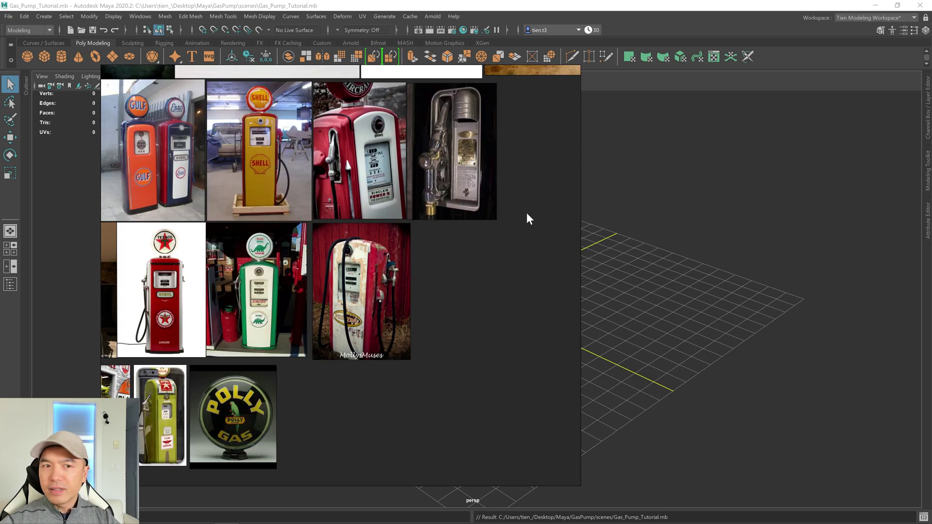
scroll(302, 247, "down", 3)
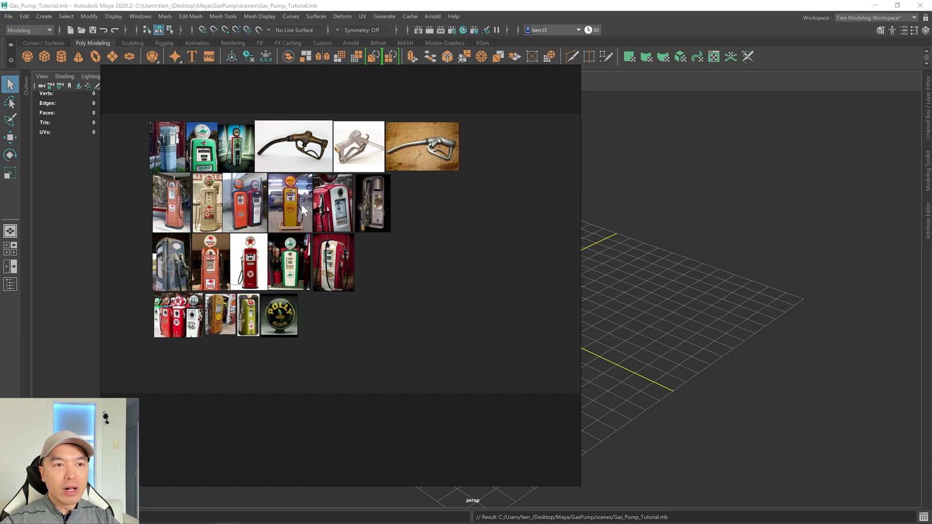
scroll(342, 225, "up", 2)
left_click_drag(341, 226, 296, 214)
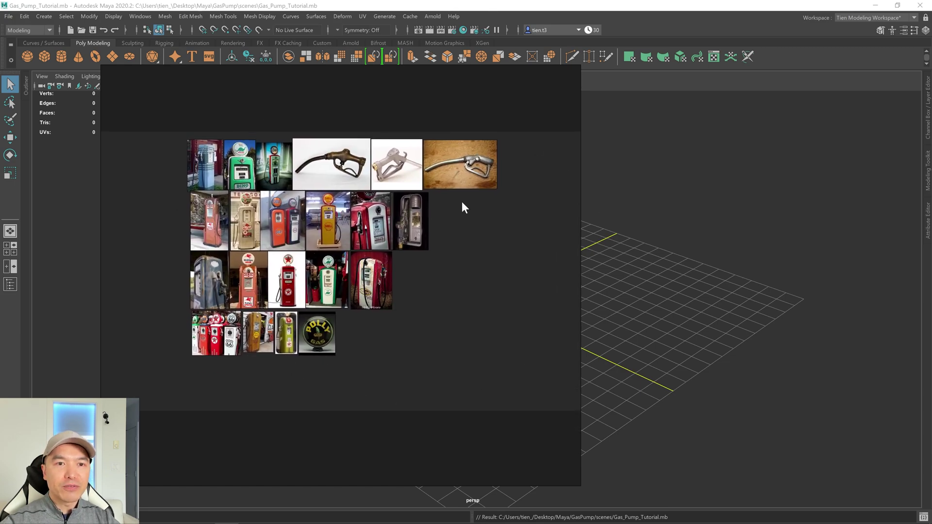
right_click_drag(338, 209, 429, 221)
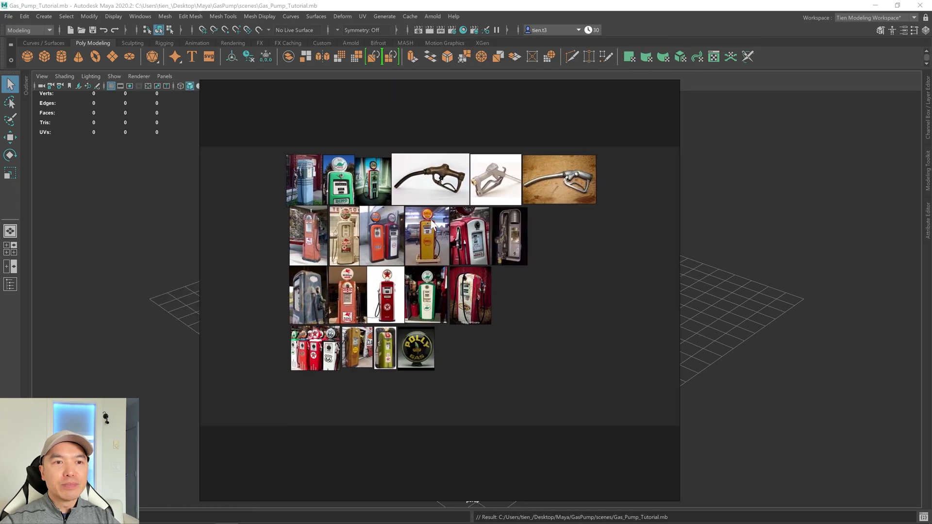
scroll(436, 227, "up", 2)
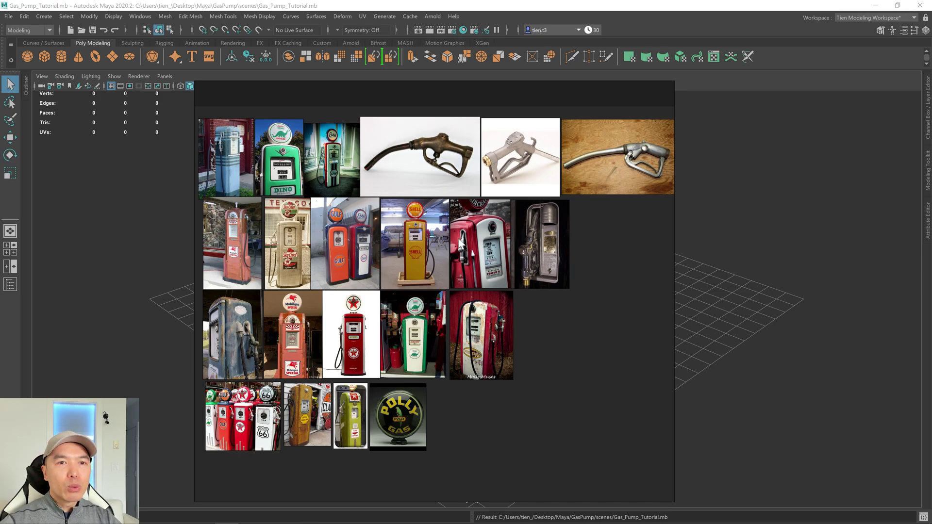
scroll(459, 245, "up", 2)
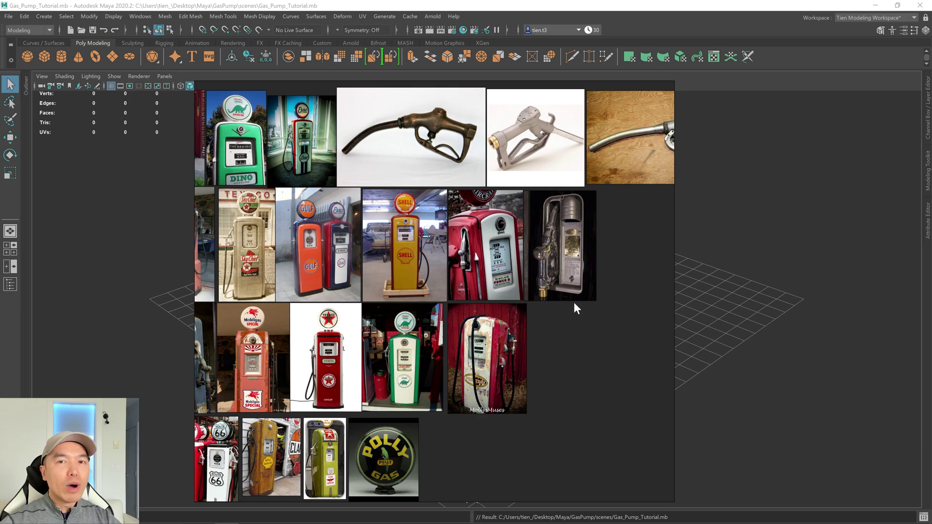
scroll(306, 212, "down", 1)
scroll(355, 244, "up", 3)
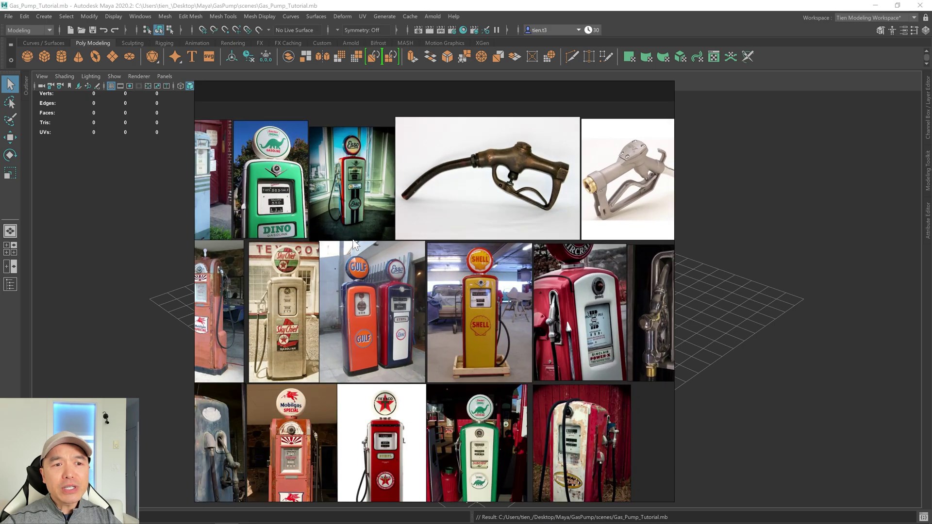
scroll(318, 235, "down", 2)
scroll(357, 242, "up", 1)
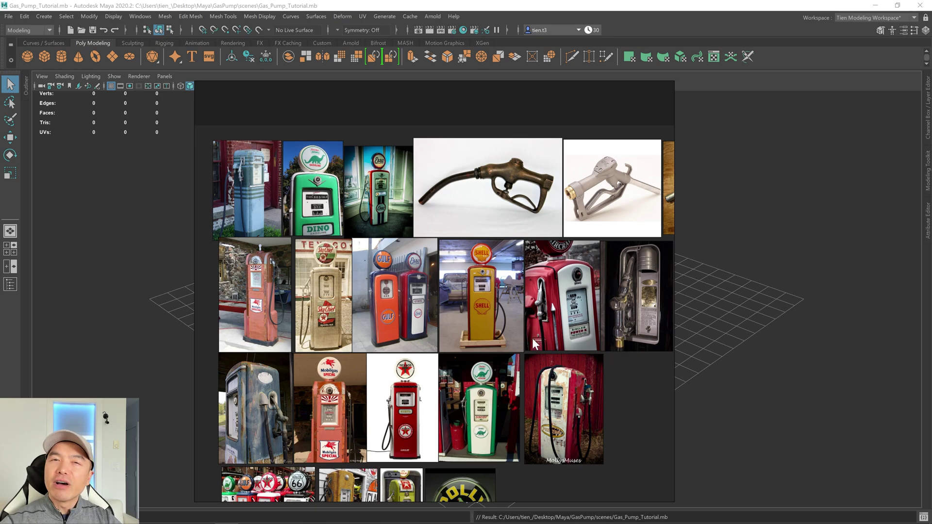
scroll(380, 266, "up", 3)
scroll(375, 240, "up", 2)
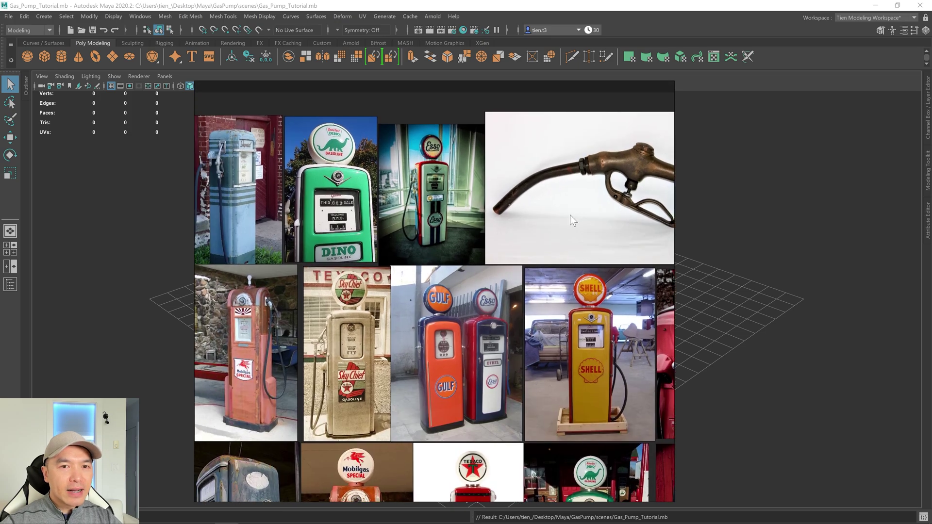
scroll(375, 240, "right", 3)
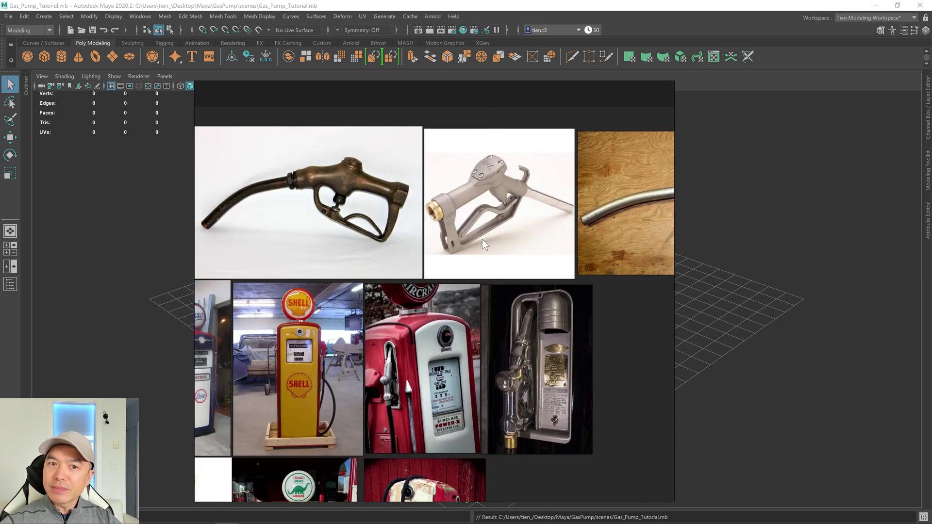
left_click_drag(482, 239, 579, 238)
scroll(489, 241, "down", 2)
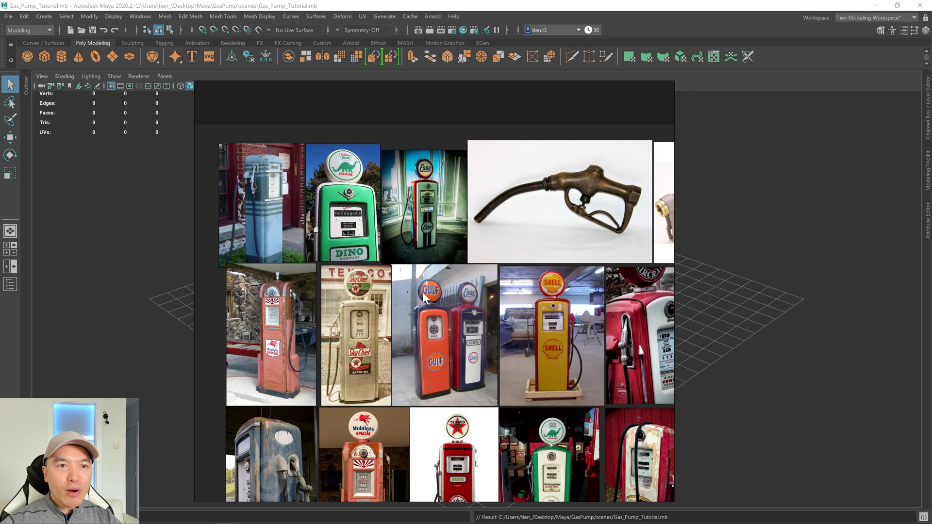
scroll(330, 238, "up", 3)
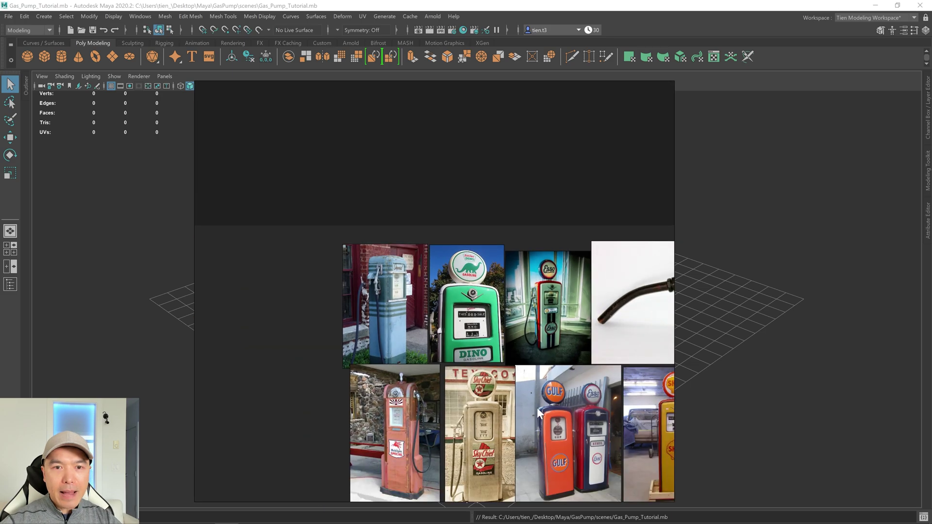
scroll(542, 291, "down", 3)
double_click(435, 301)
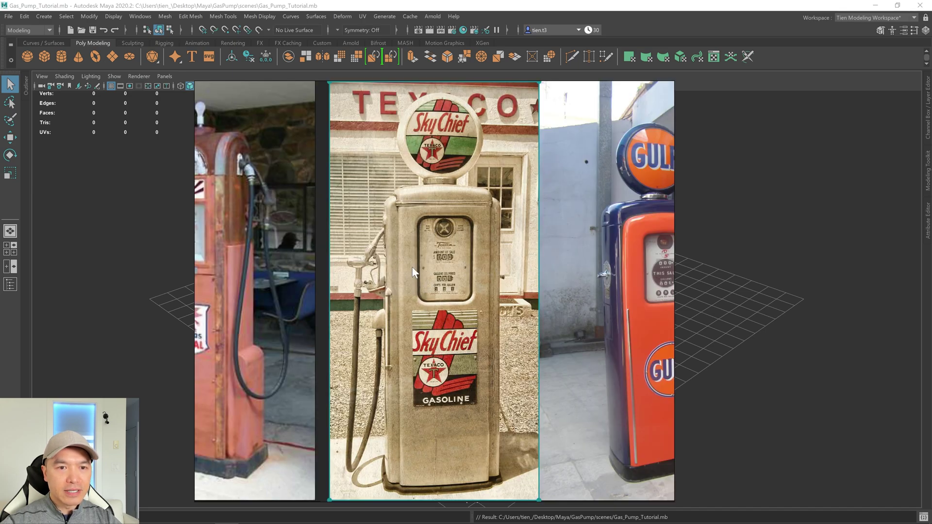
scroll(412, 271, "down", 3)
scroll(377, 246, "down", 3)
scroll(374, 221, "up", 1)
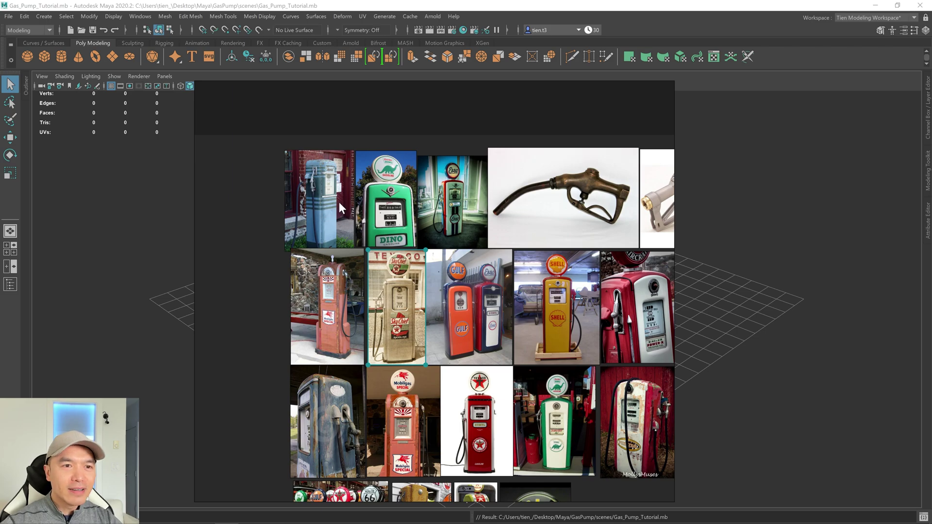
scroll(320, 187, "up", 2)
scroll(320, 186, "up", 2)
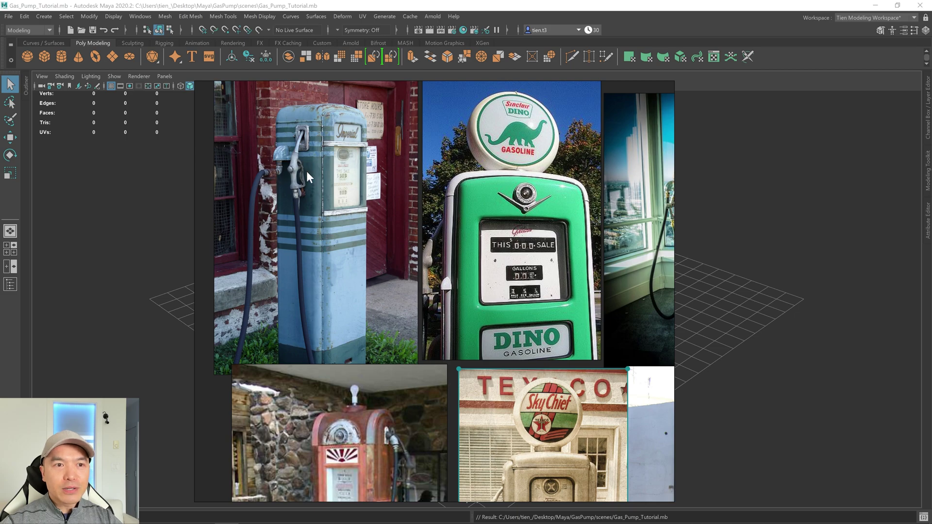
scroll(382, 191, "down", 2)
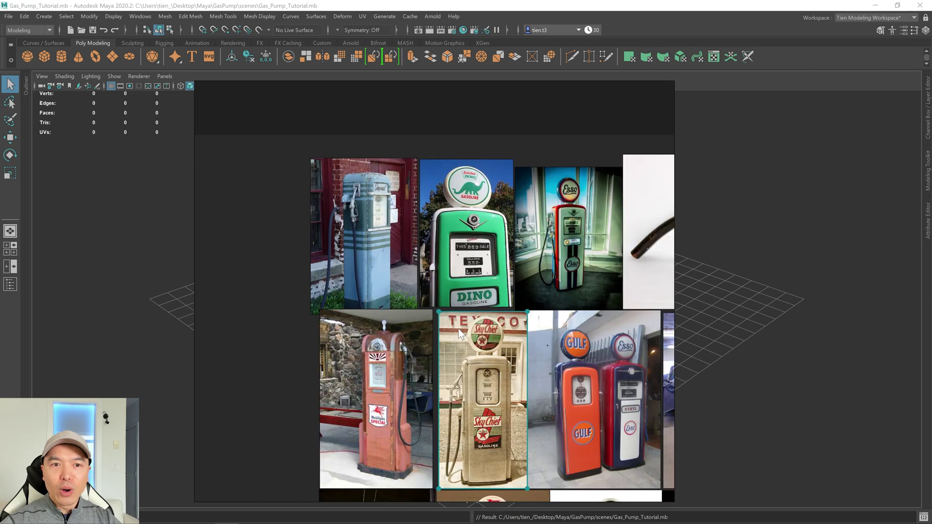
scroll(415, 295, "down", 3)
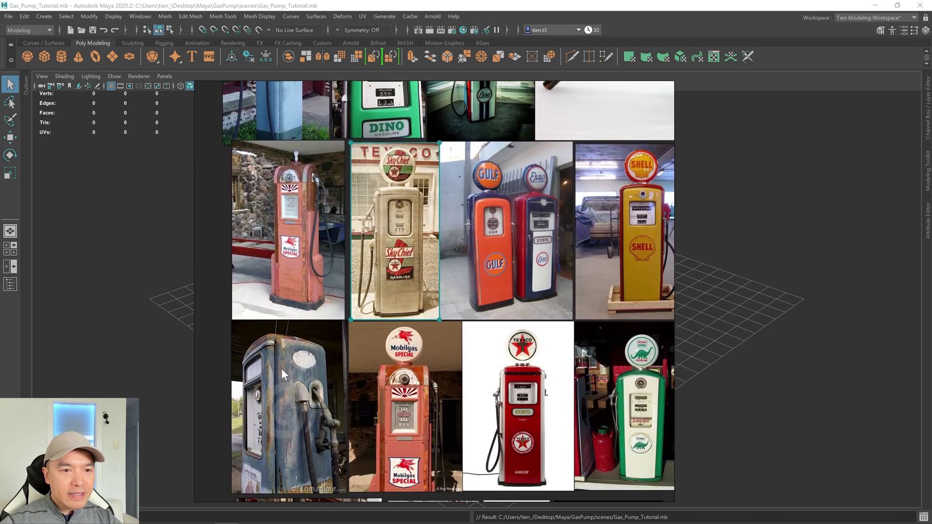
scroll(303, 407, "up", 5)
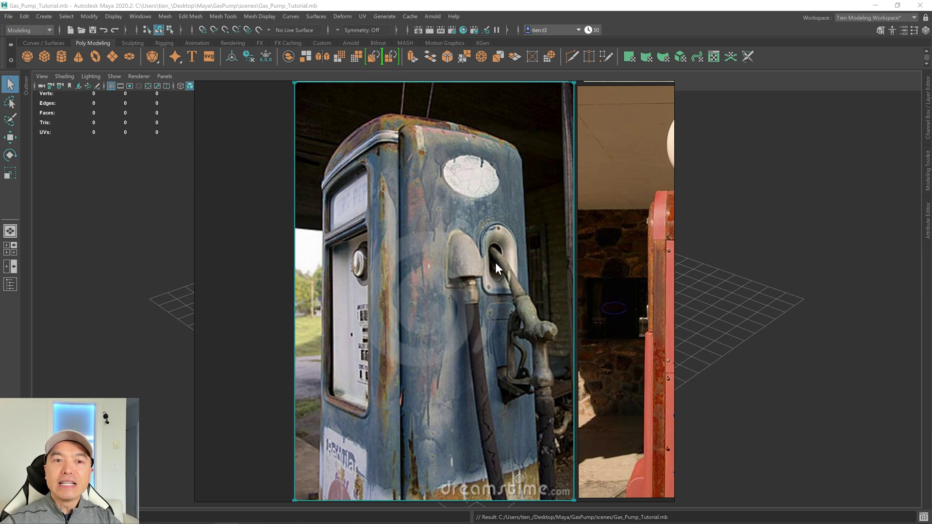
scroll(495, 263, "down", 3)
scroll(501, 225, "down", 2)
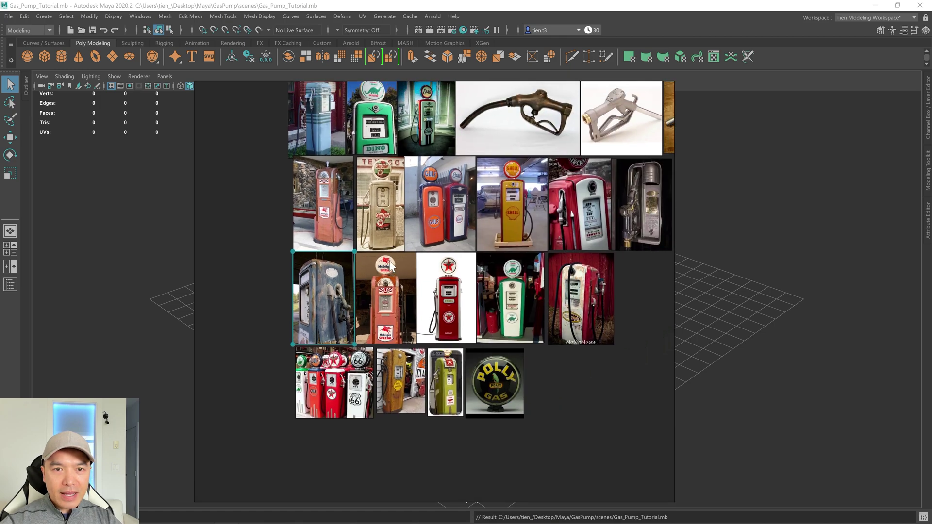
scroll(440, 229, "up", 4)
left_click_drag(441, 229, 412, 235)
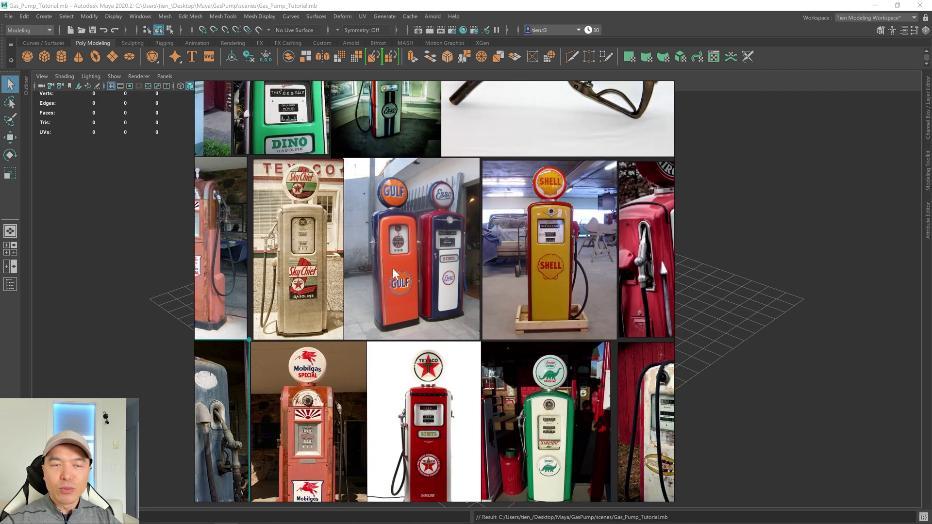
scroll(444, 248, "down", 4)
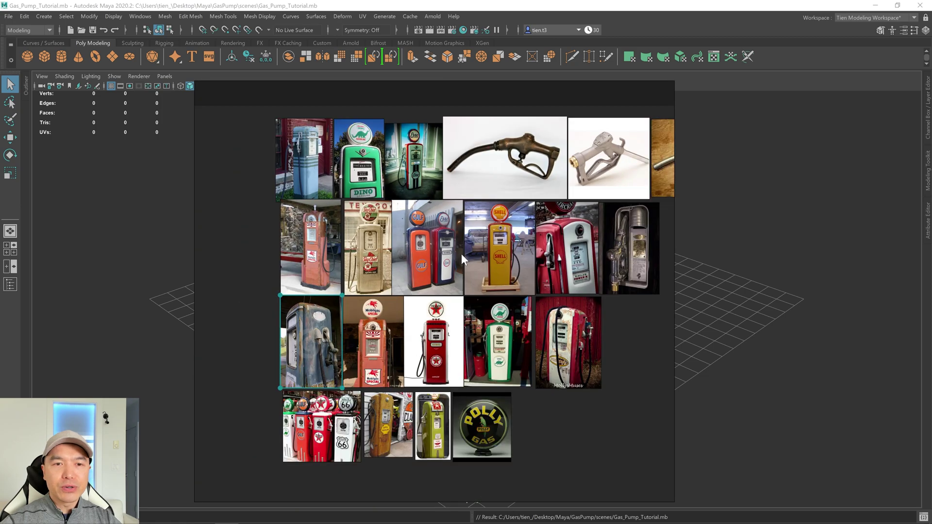
left_click_drag(460, 261, 412, 274)
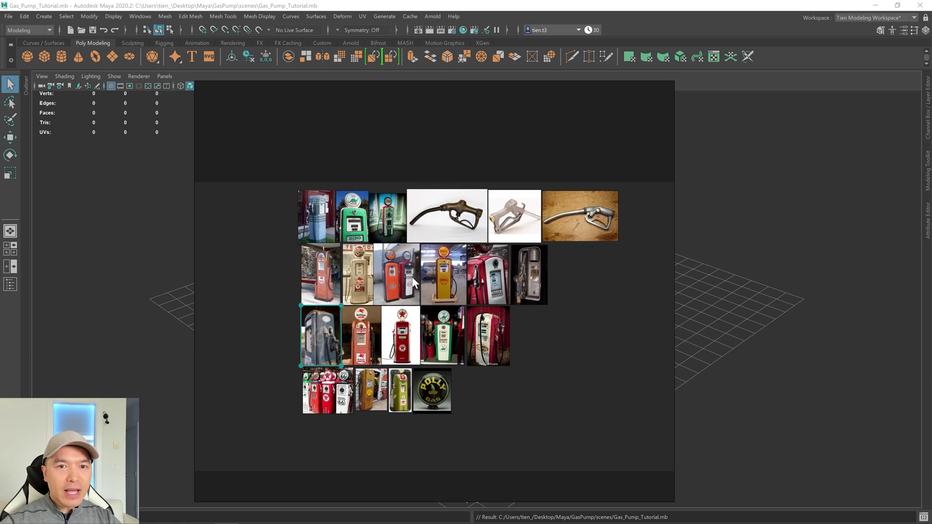
scroll(474, 239, "up", 3)
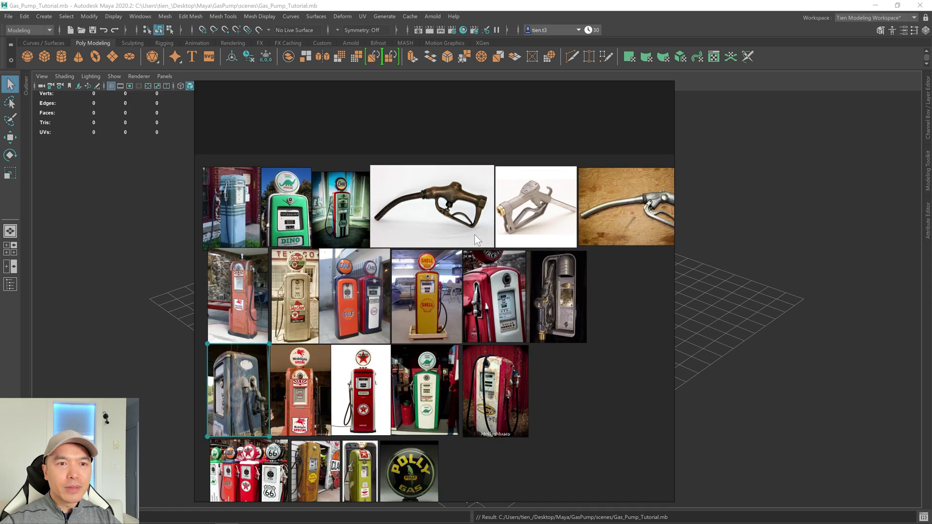
scroll(475, 234, "down", 2)
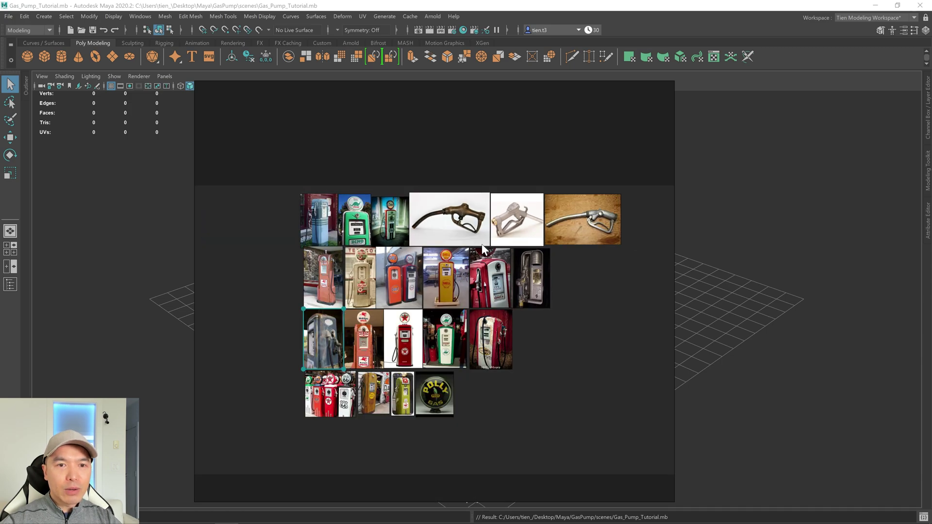